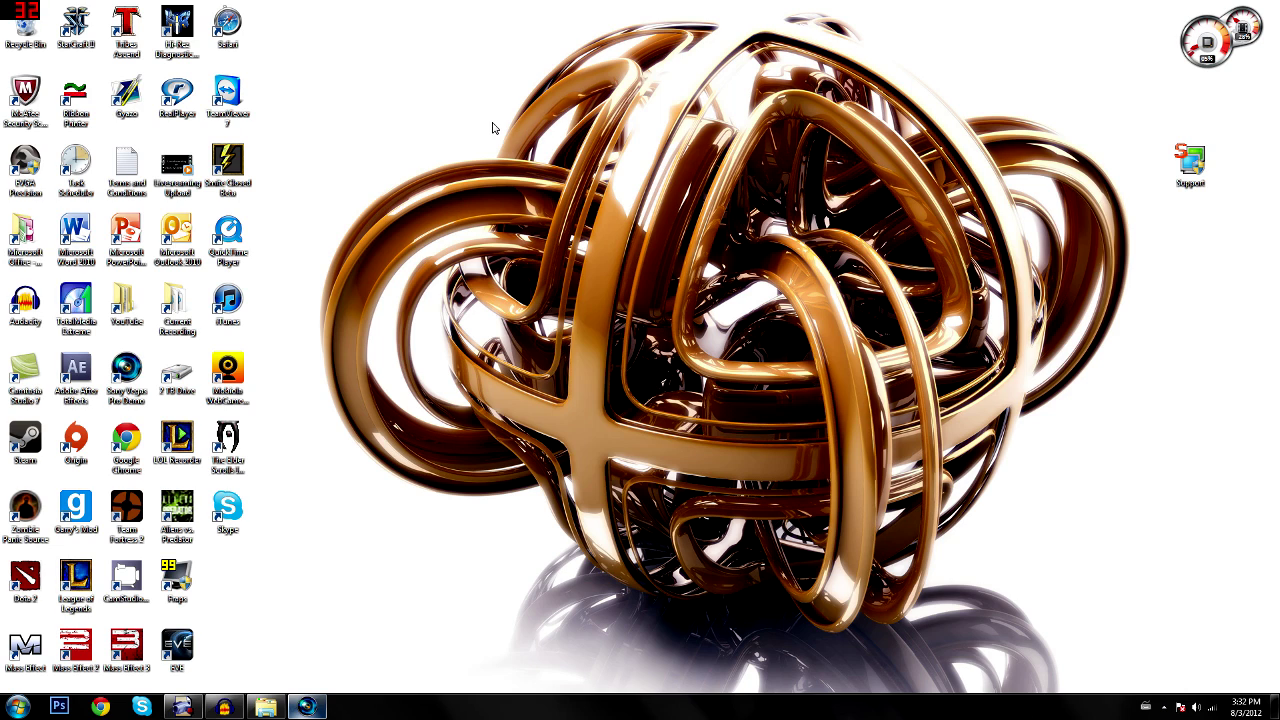
mouse_move(352, 97)
mouse_down()
mouse_move(363, 112)
mouse_move(337, 80)
mouse_up()
click(182, 708)
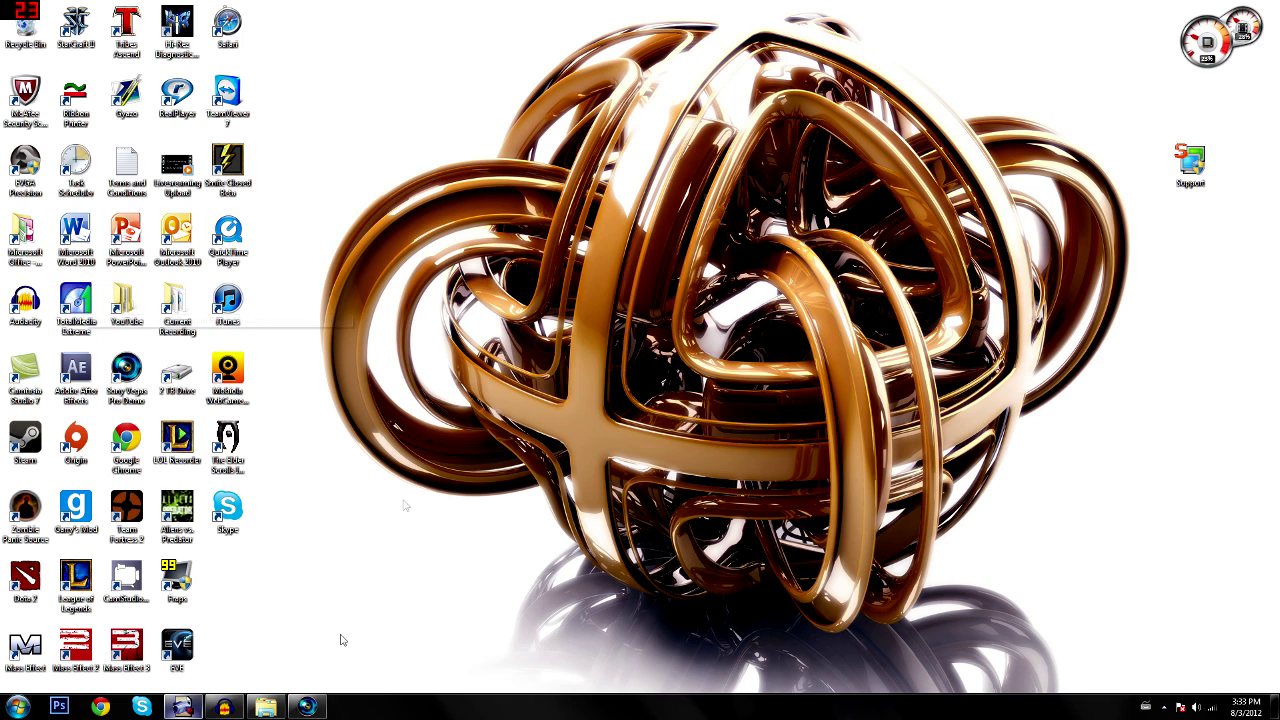
click(224, 707)
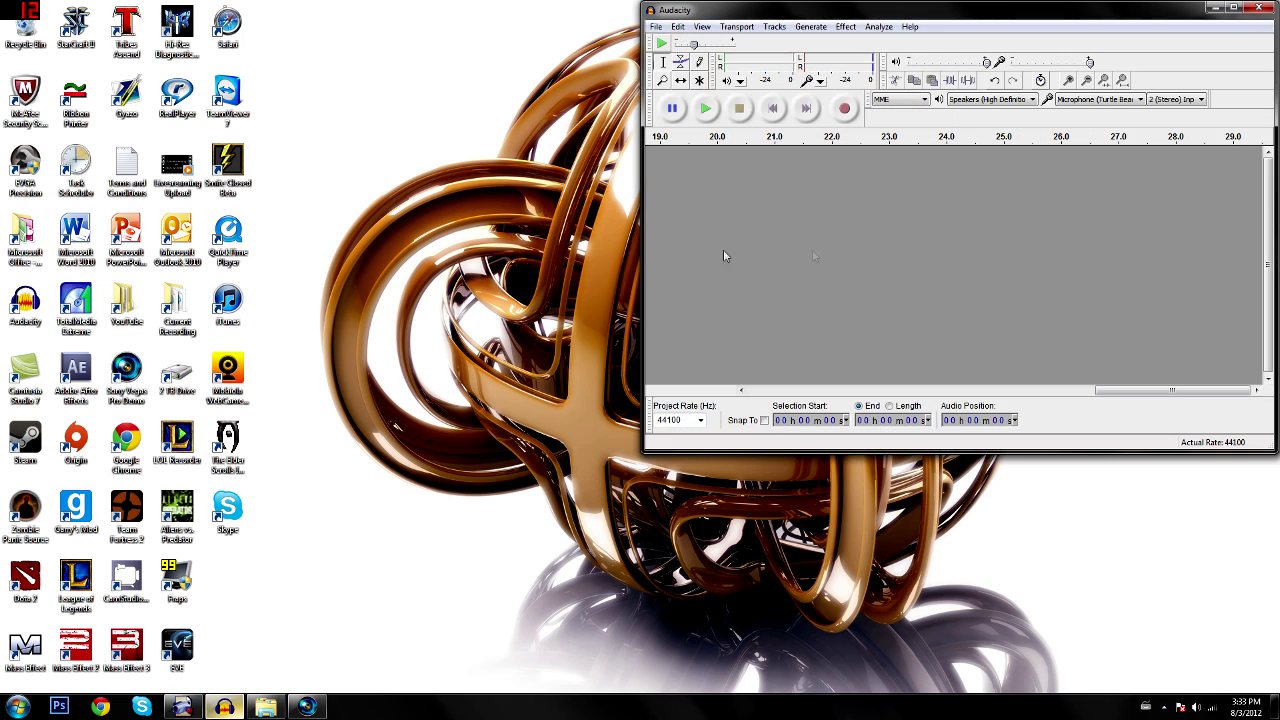
click(656, 27)
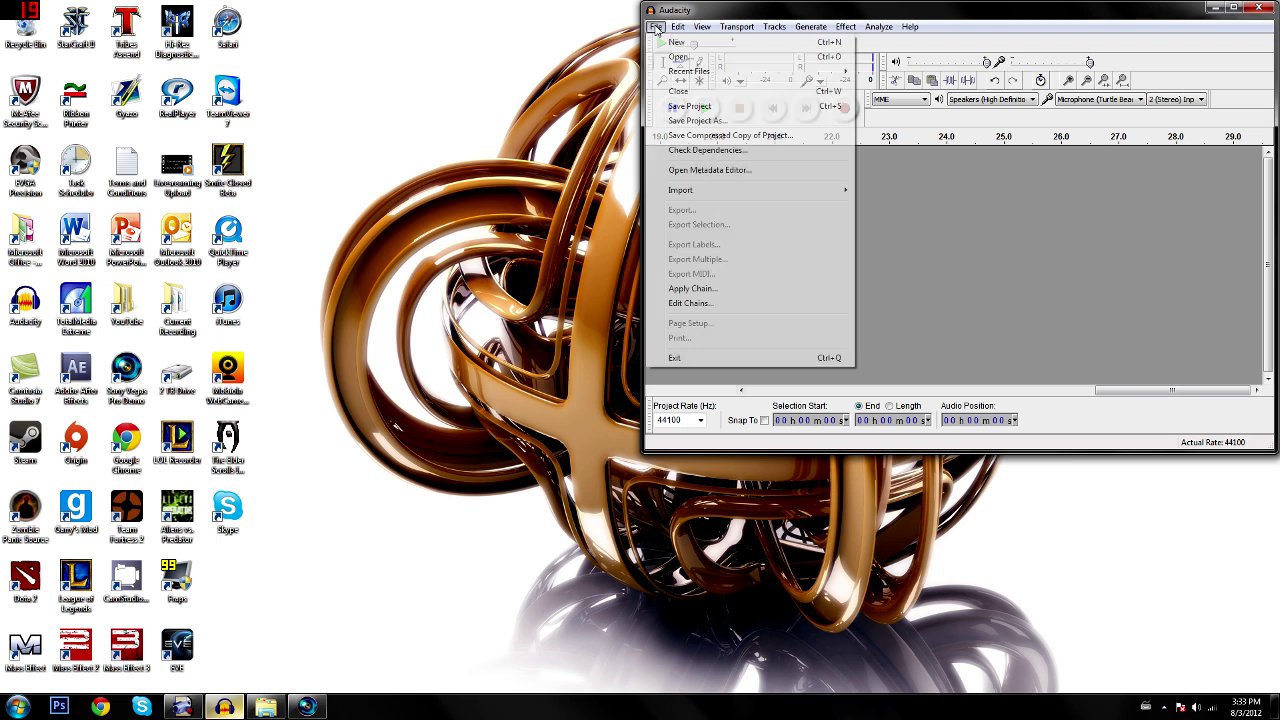
click(751, 28)
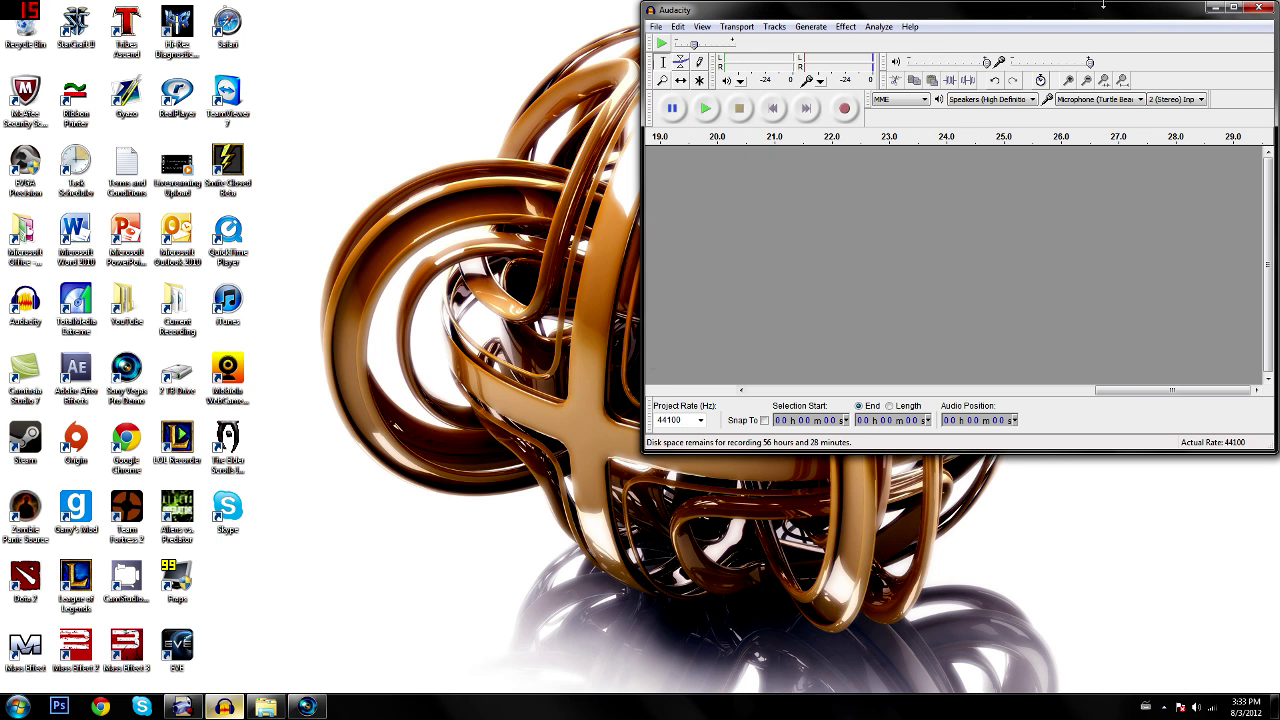
click(1214, 8)
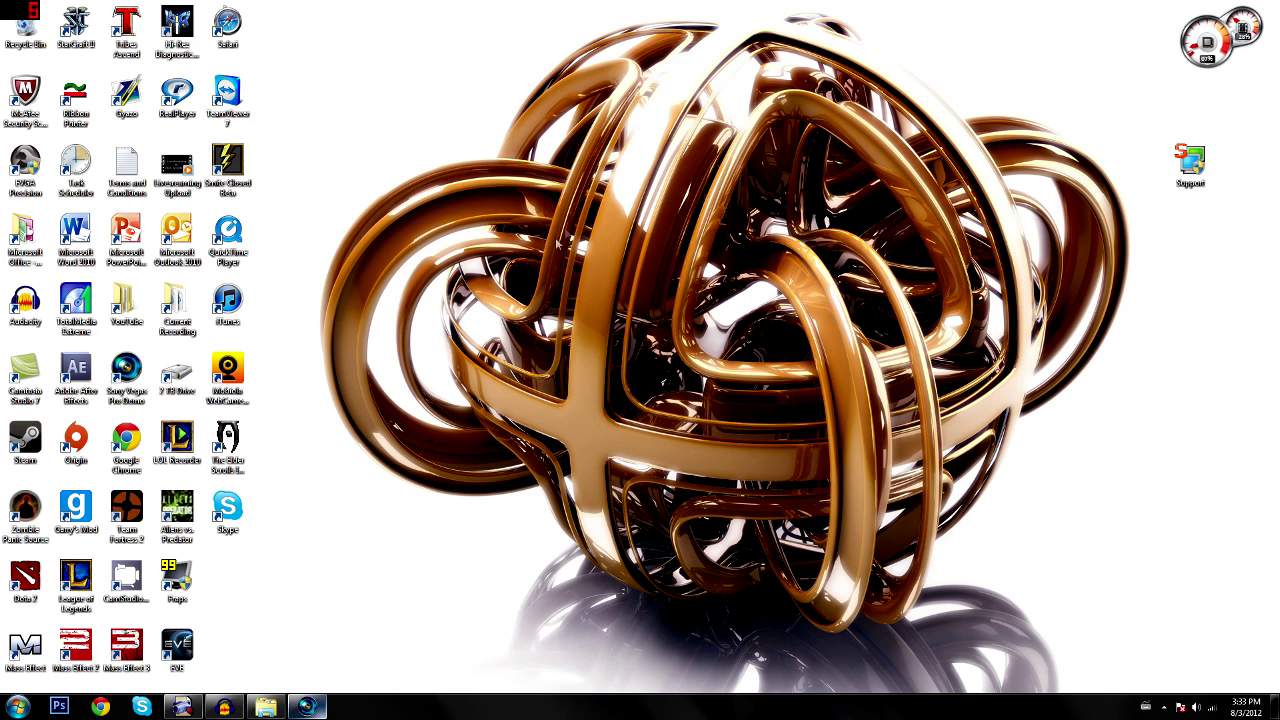
Open the audio device management settings under Hardware and Sound in the Control Panel
drag(415, 92, 476, 158)
click(18, 706)
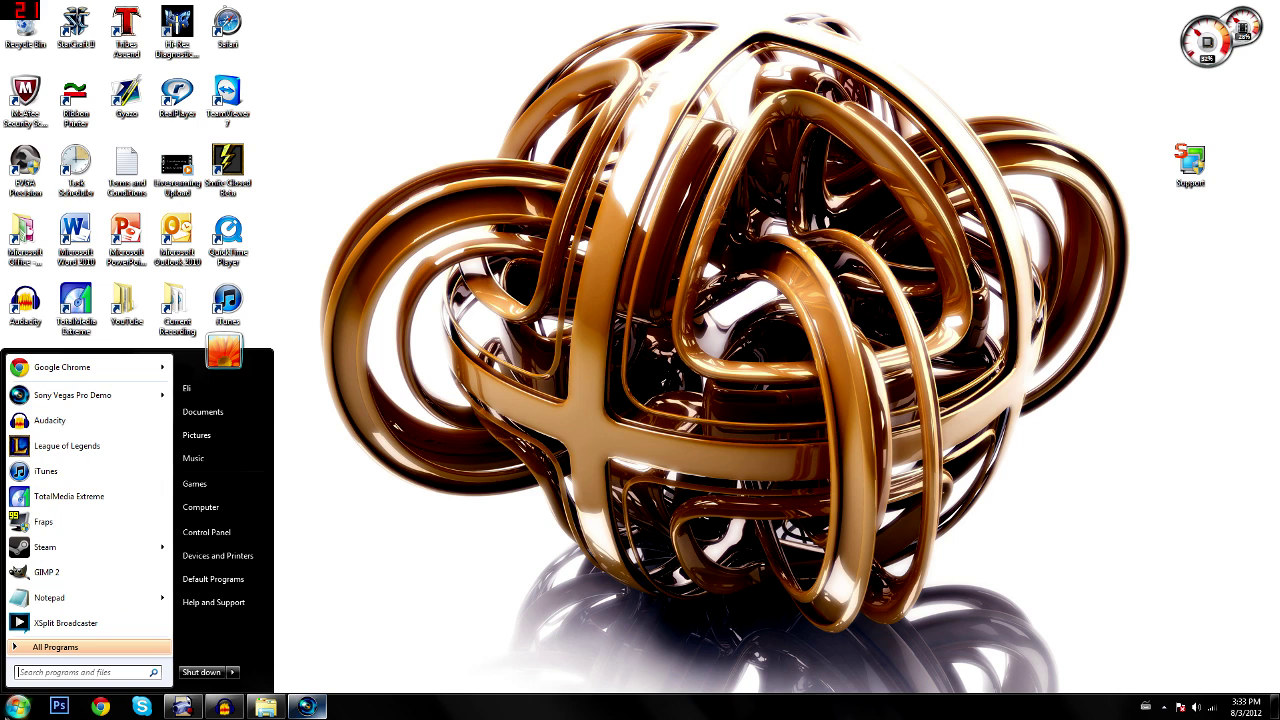
click(210, 533)
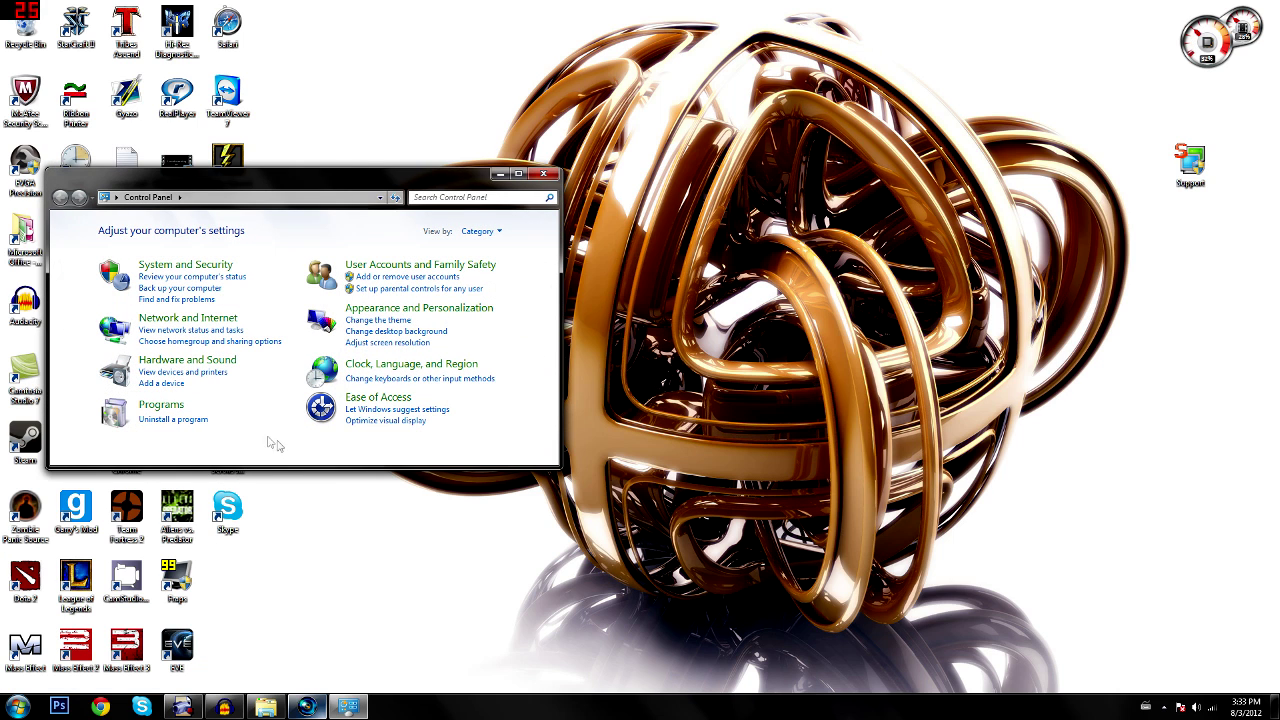
click(214, 362)
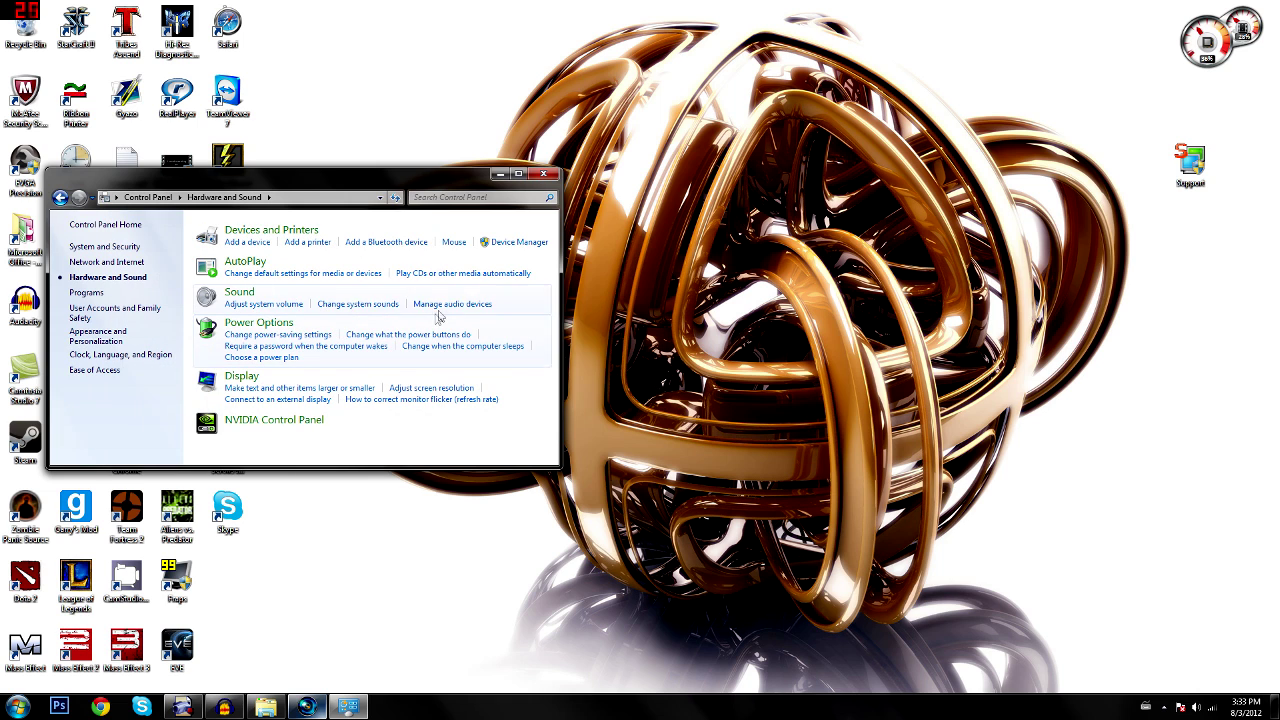
click(443, 304)
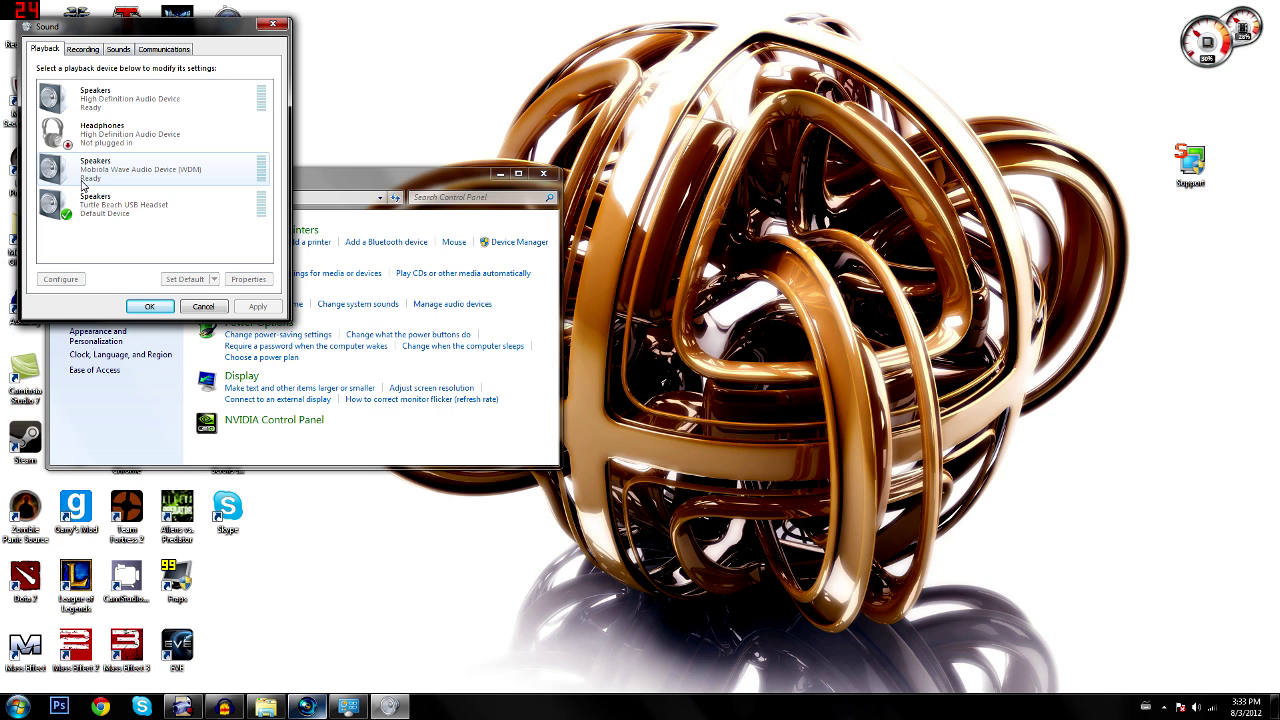
Check the Turtle Beach USB Headset entries among the playback and recording devices, and close the Sound and Control Panel windows
click(107, 219)
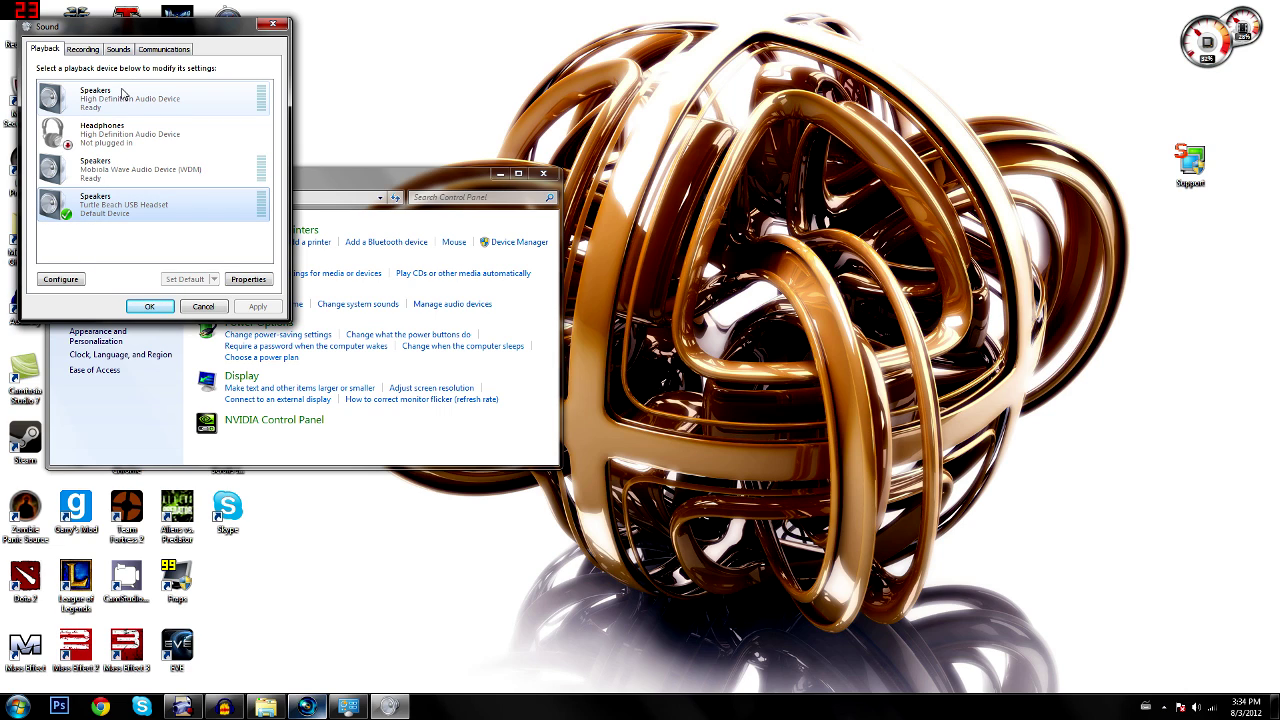
click(96, 47)
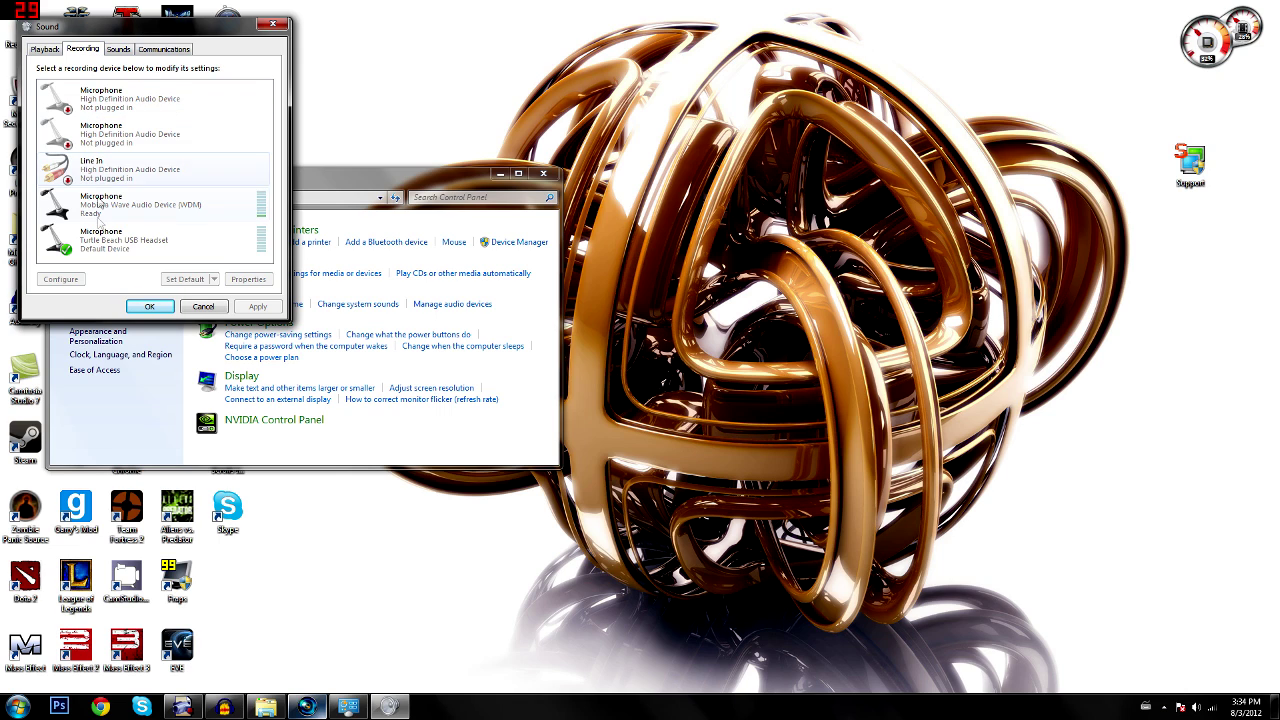
click(135, 246)
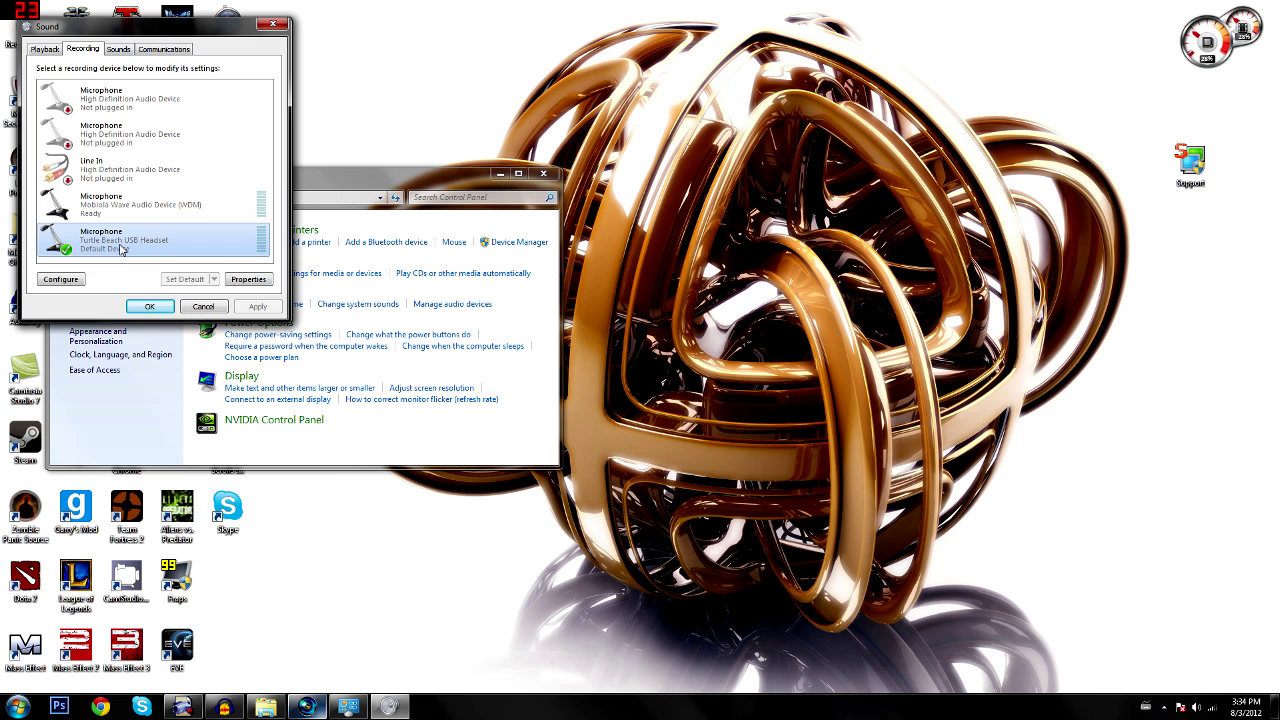
click(264, 33)
click(543, 173)
drag(369, 85, 423, 116)
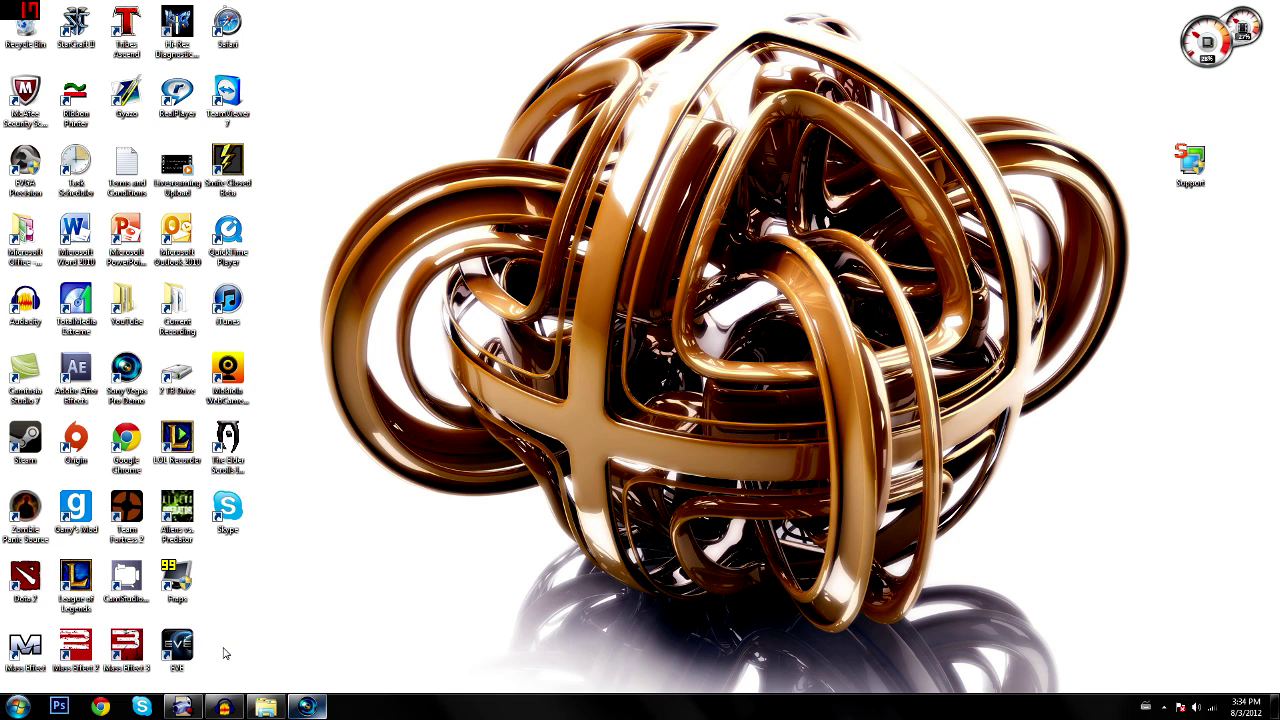
Bring up the Capture Module, Audacity and the Current Recording folder together, and move the folder window lower beneath the Audacity window
click(224, 707)
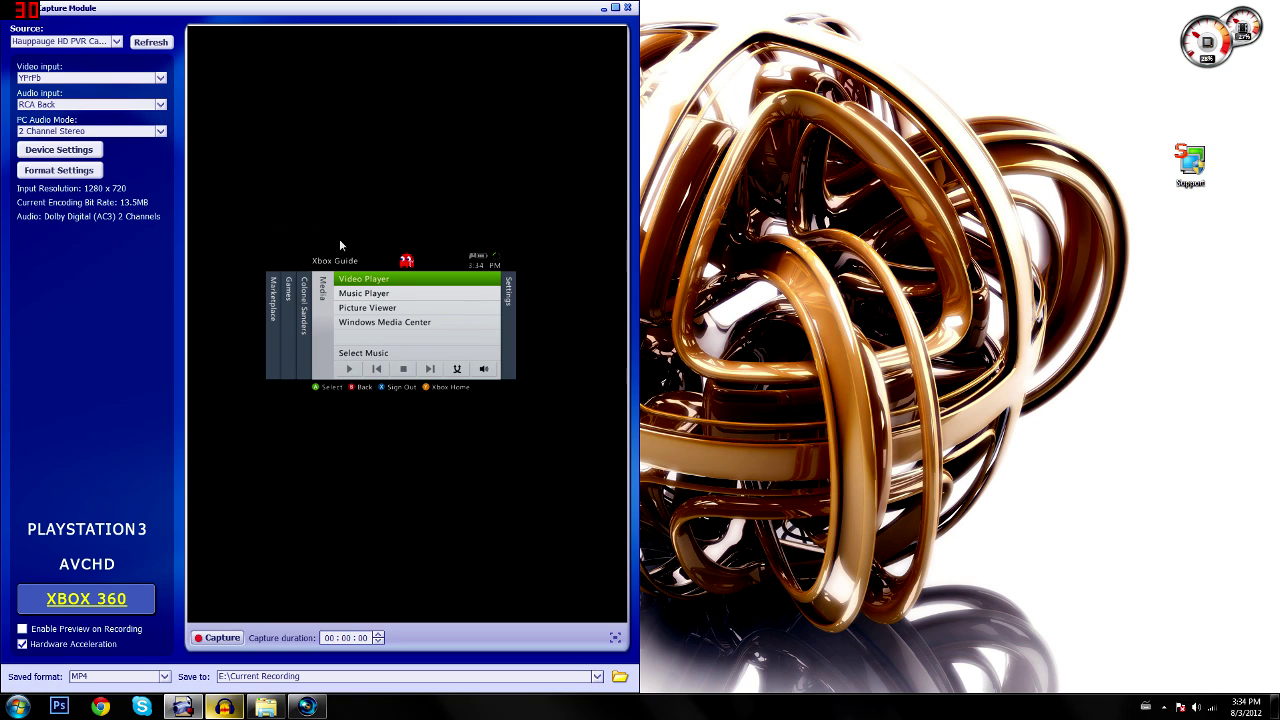
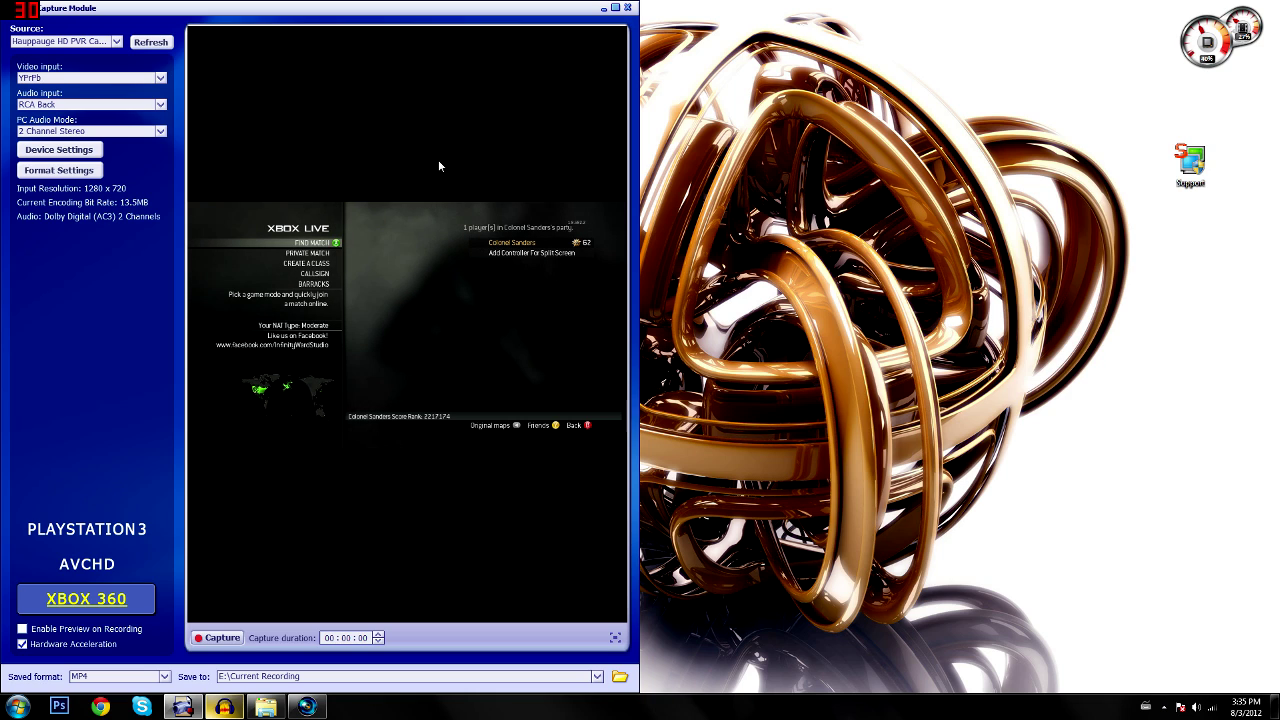
click(226, 706)
click(266, 706)
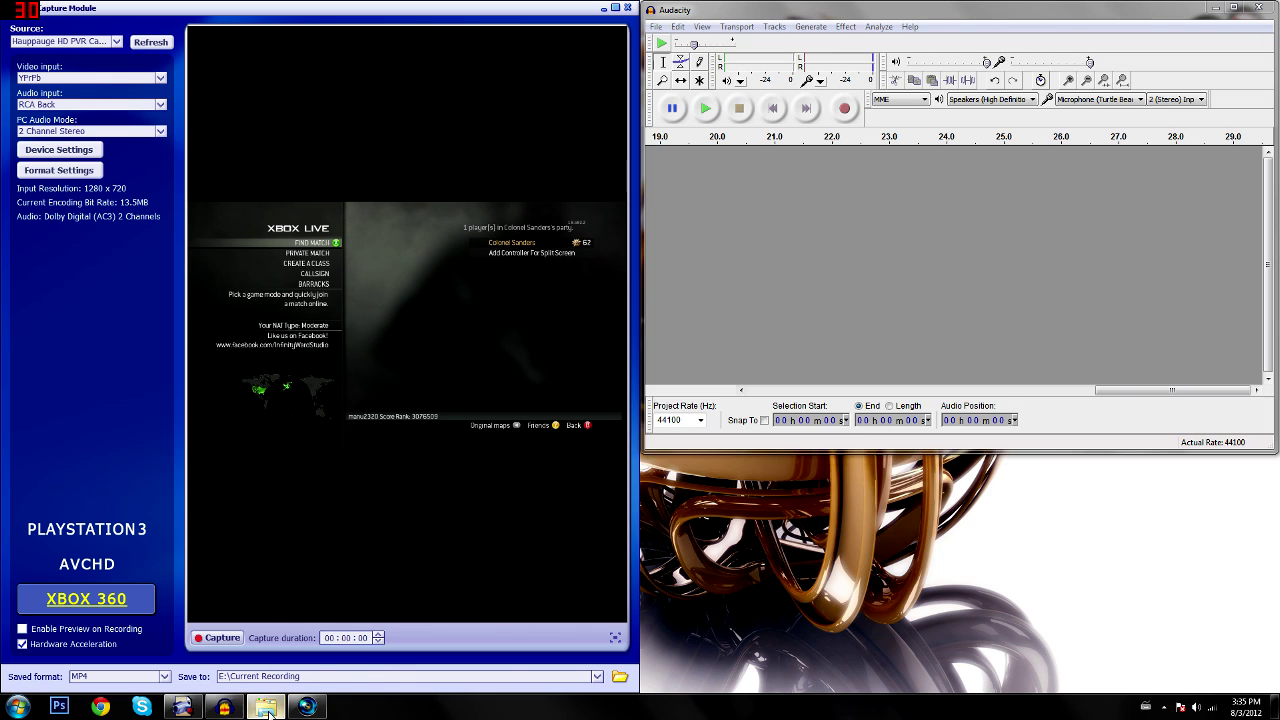
double_click(836, 459)
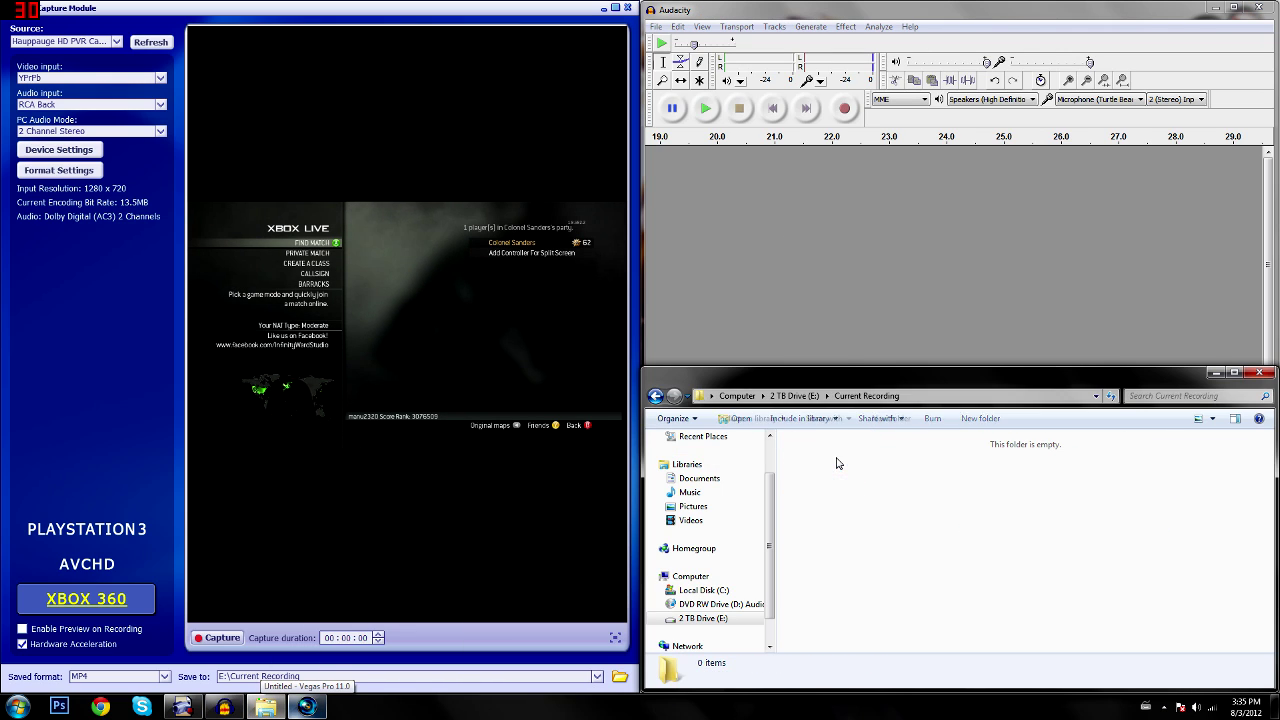
drag(853, 372, 812, 402)
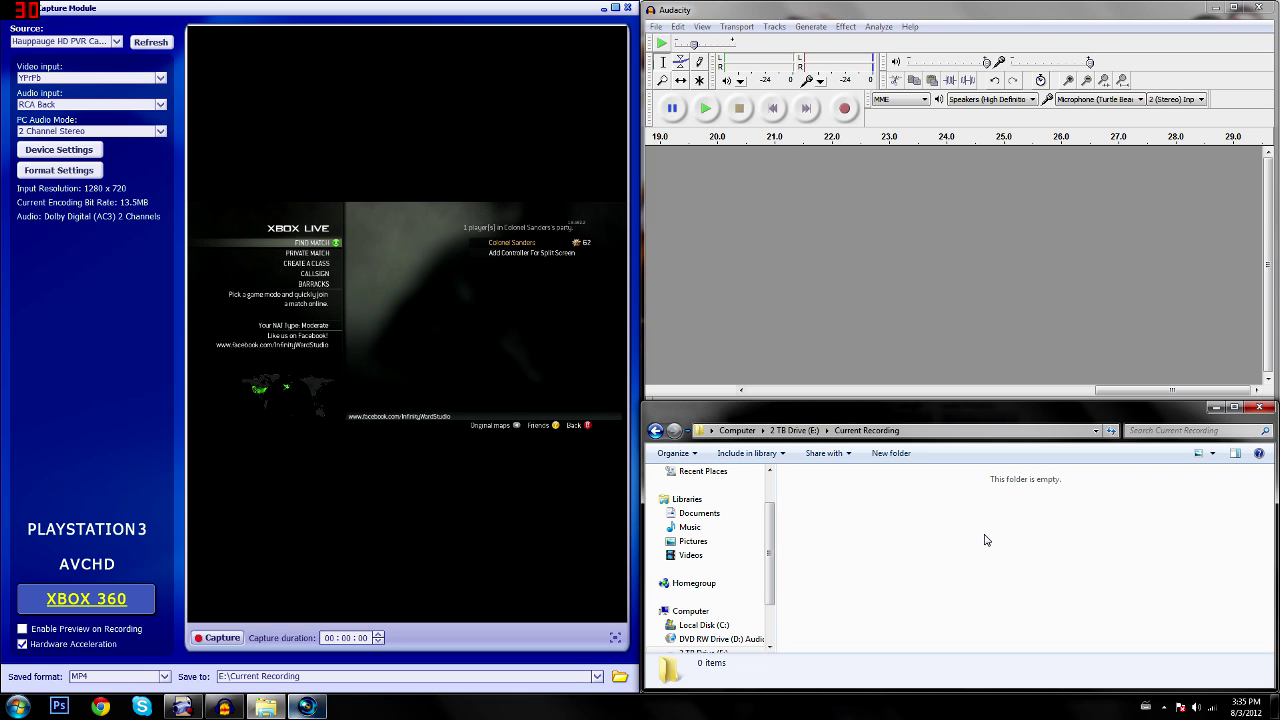
Enable the preview on recording in the Capture Module and start capturing the Xbox 360 gameplay video
click(458, 330)
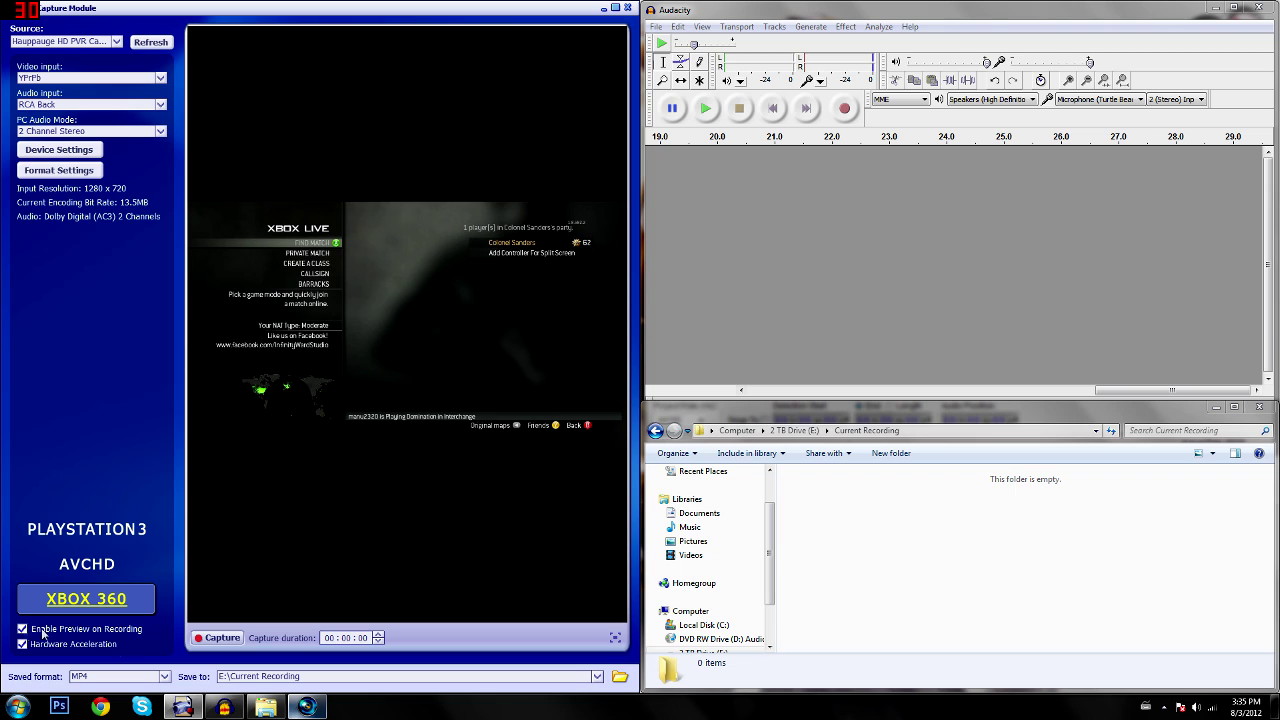
click(216, 637)
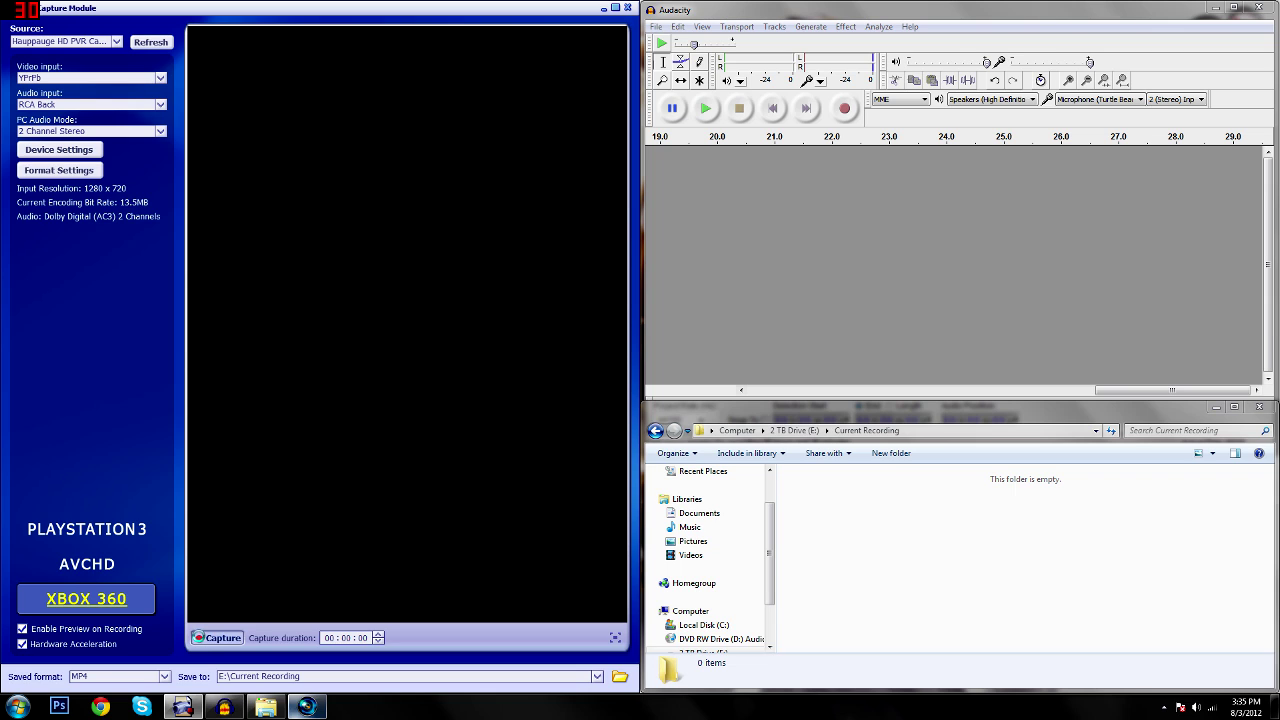
Record a voice track in Audacity using the Turtle Beach microphone as input, and stop both the voice recording and the video capture
click(819, 232)
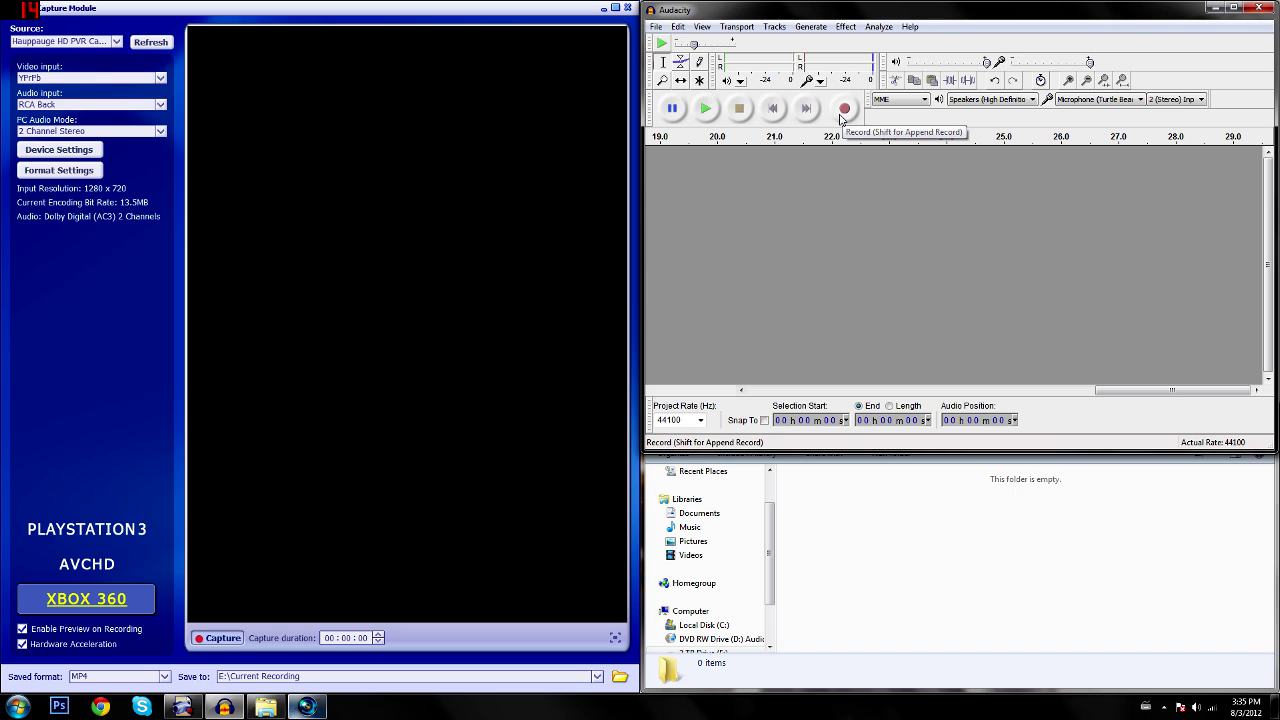
click(847, 114)
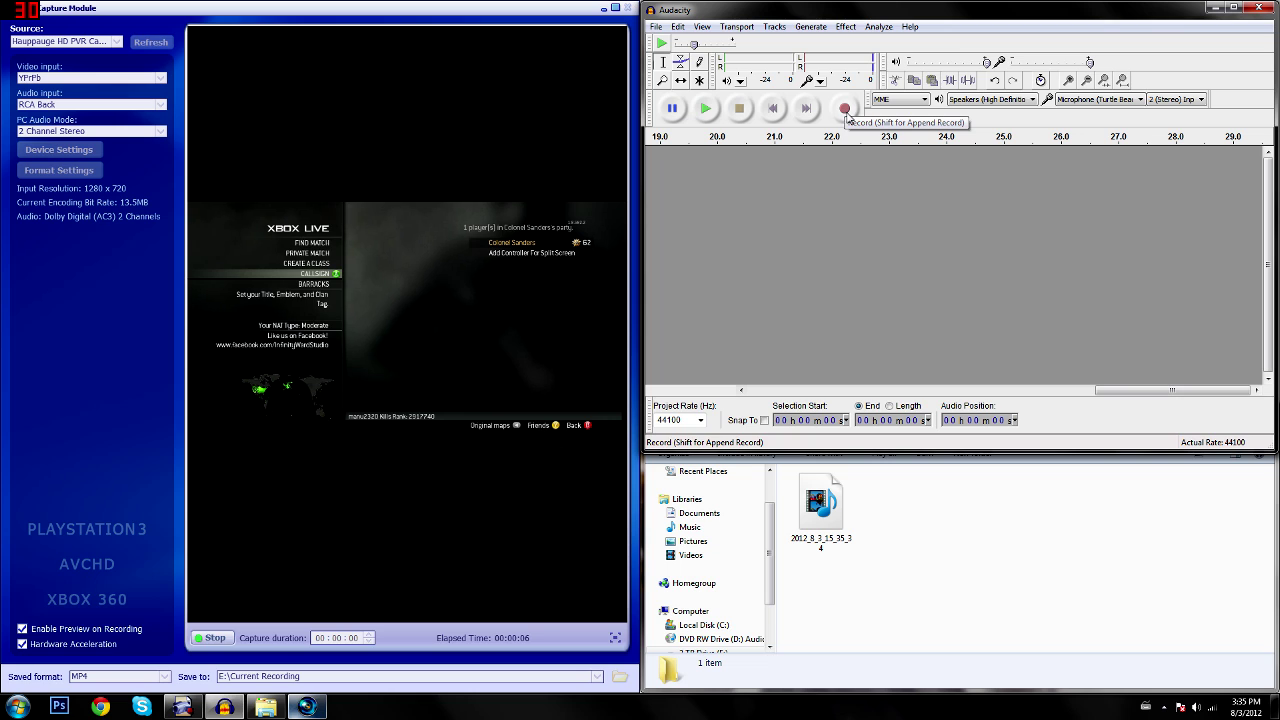
click(1098, 100)
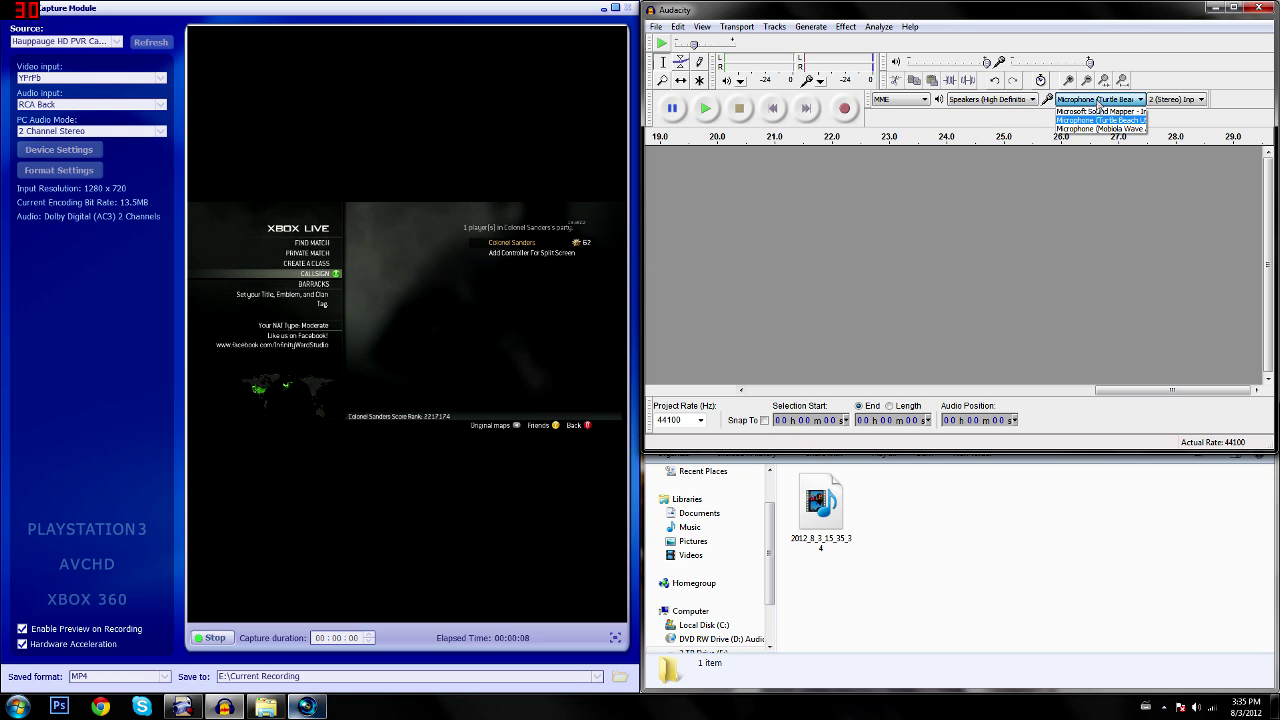
click(1098, 120)
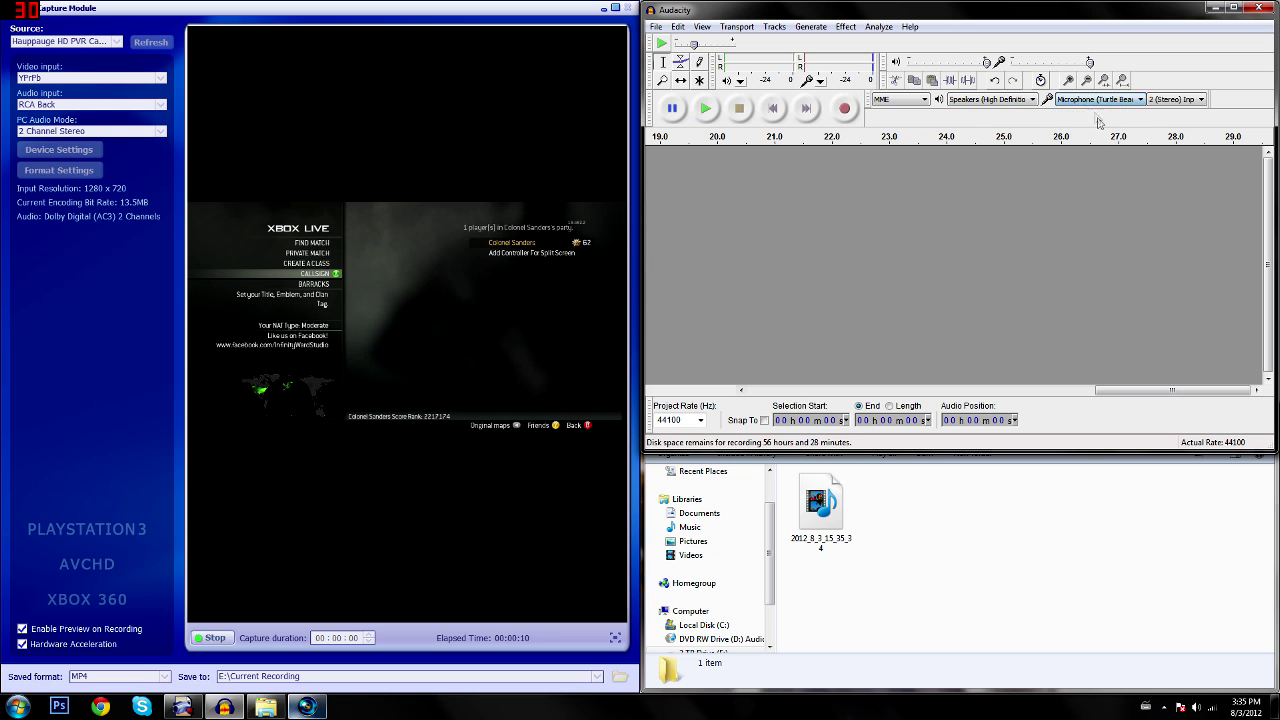
click(846, 109)
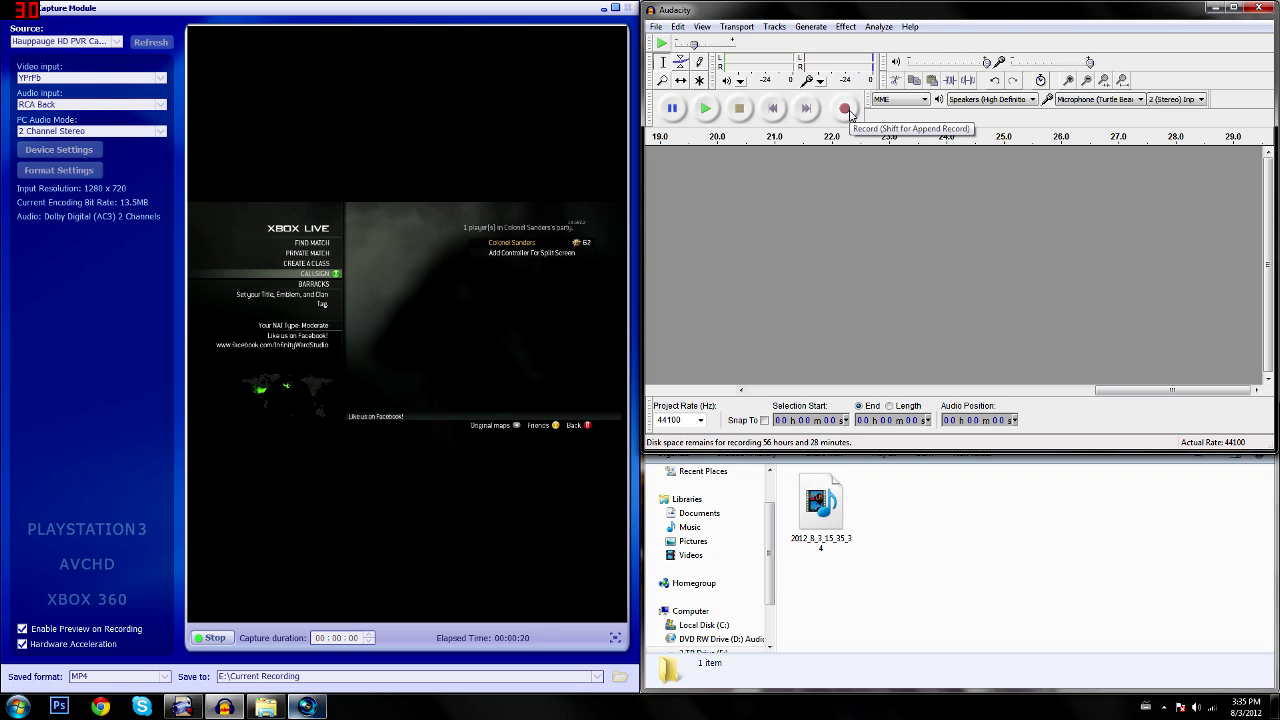
click(846, 110)
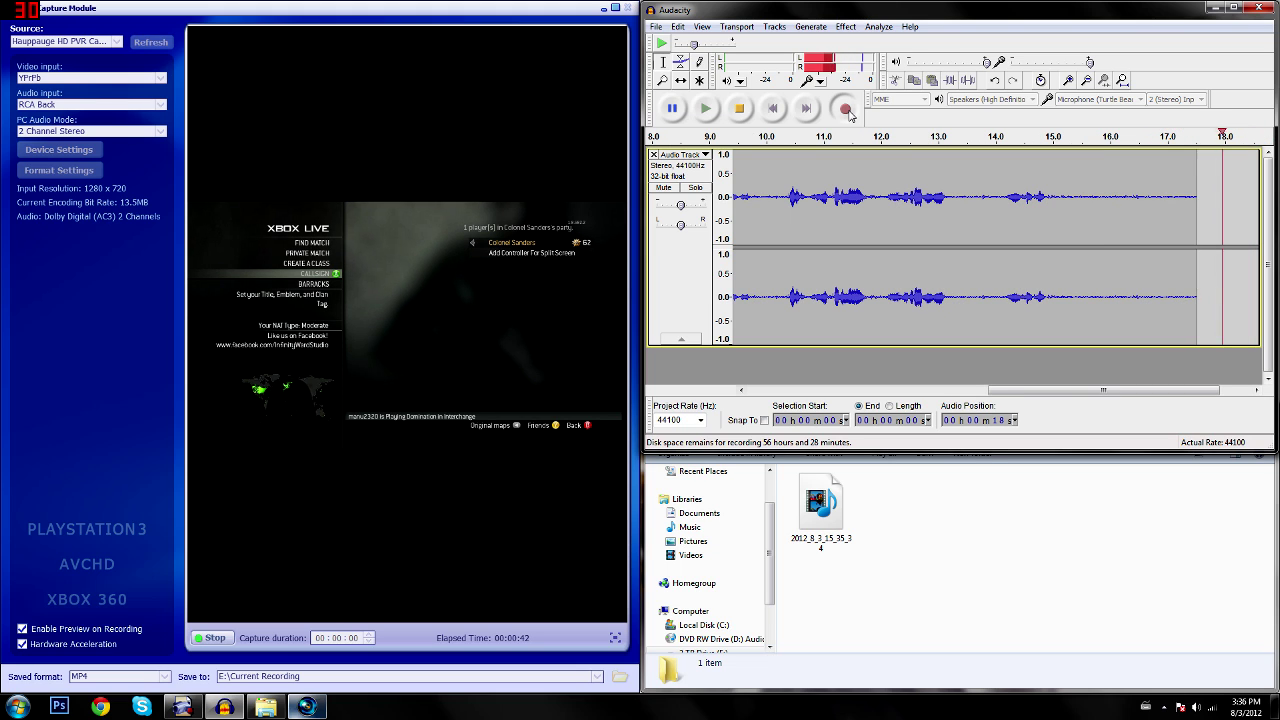
click(740, 109)
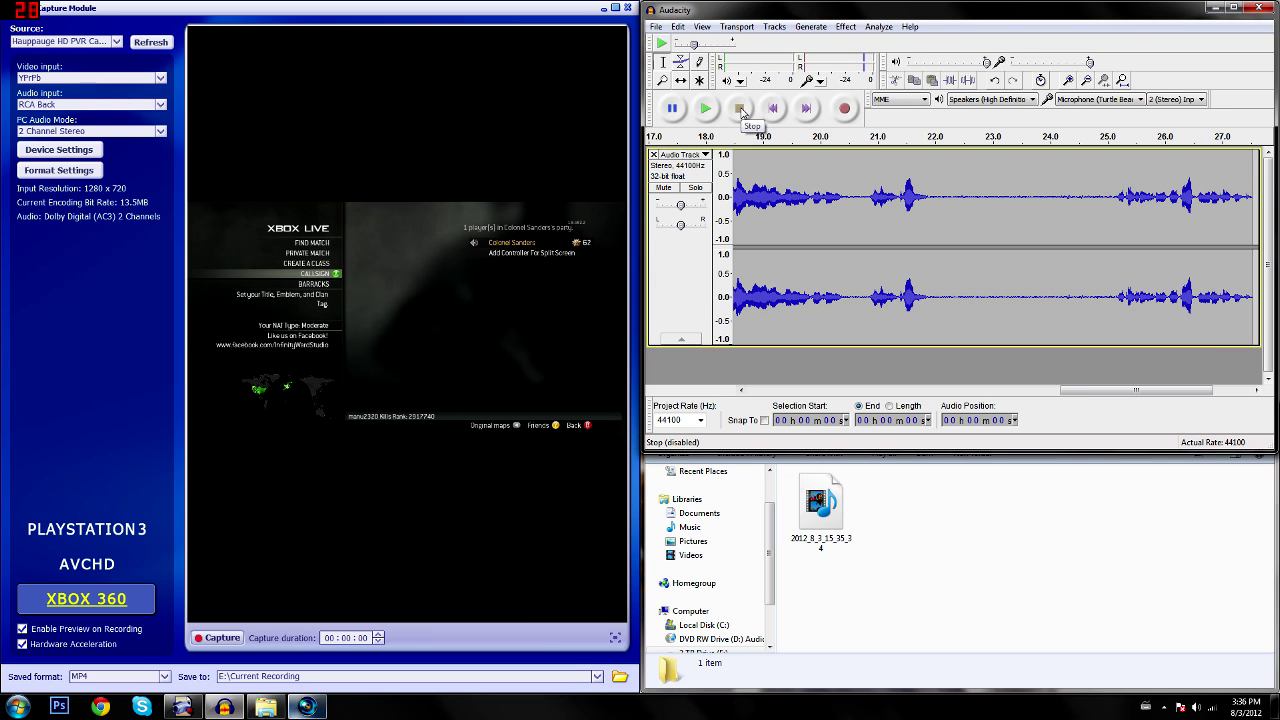
Export the voice track to the Current Recording folder as "Tittyorial" in WAV (Microsoft) signed 16 bit PCM format, accepting the metadata
click(665, 27)
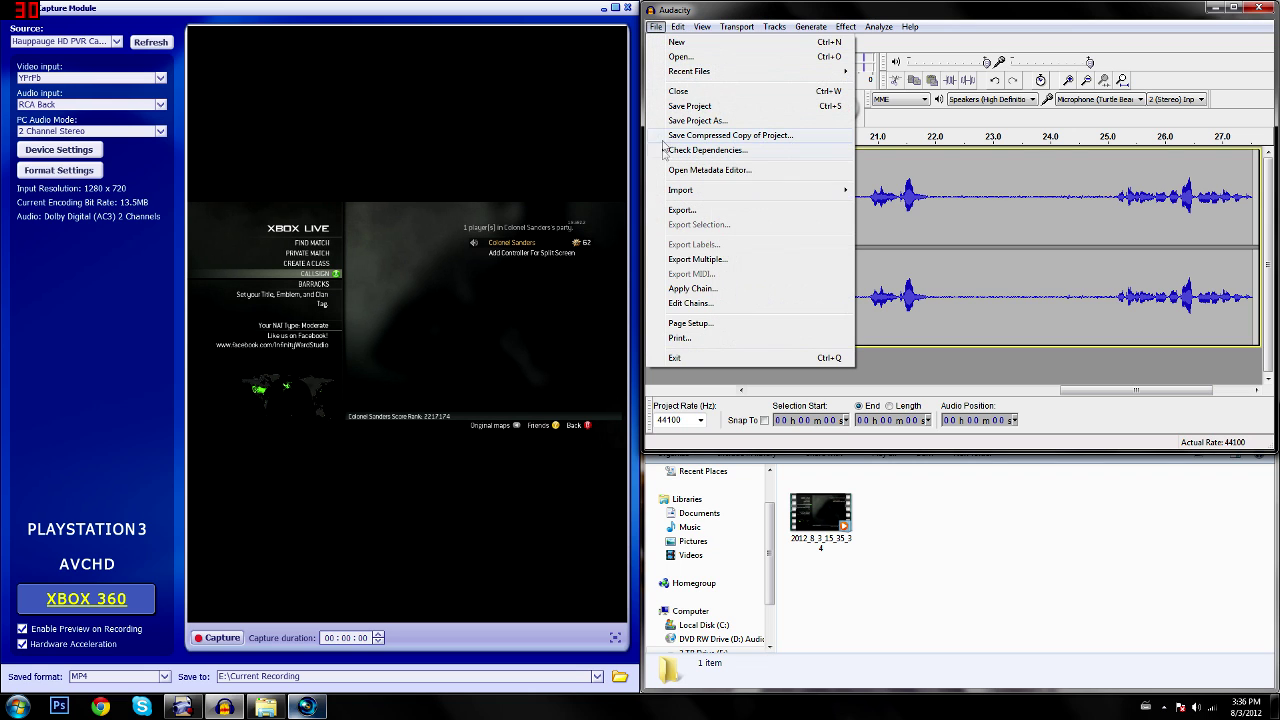
click(682, 210)
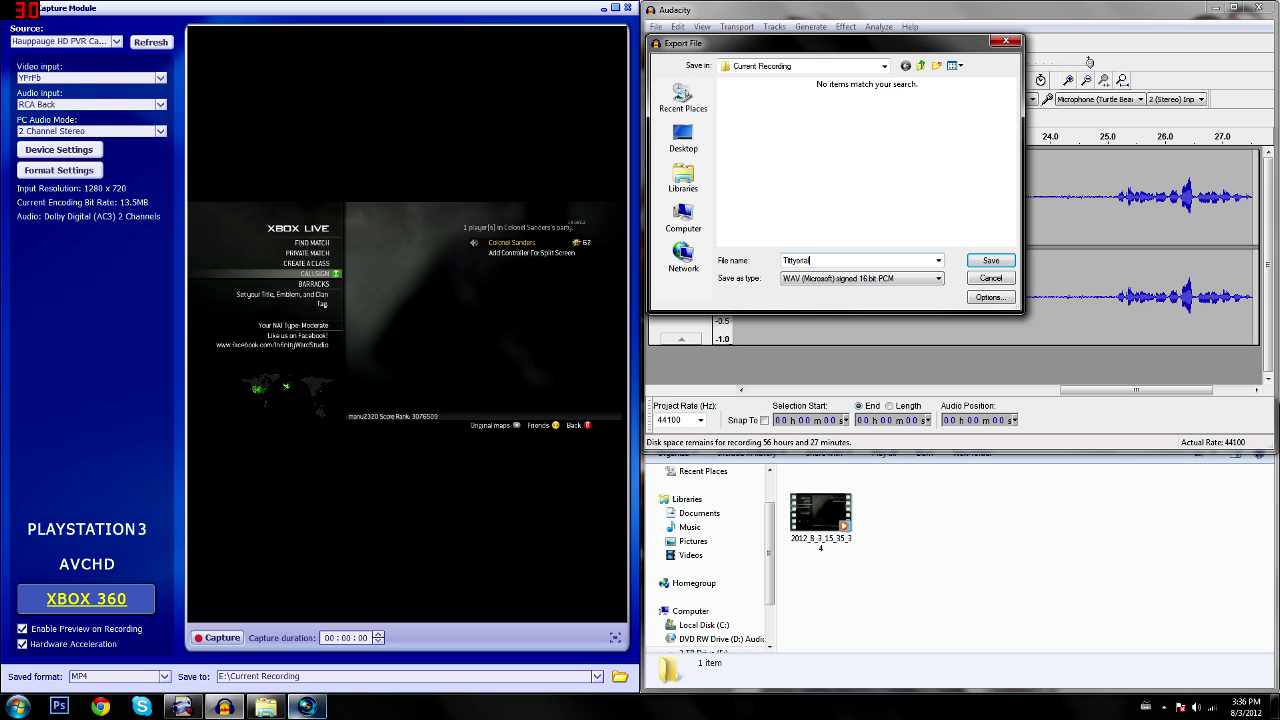
click(826, 279)
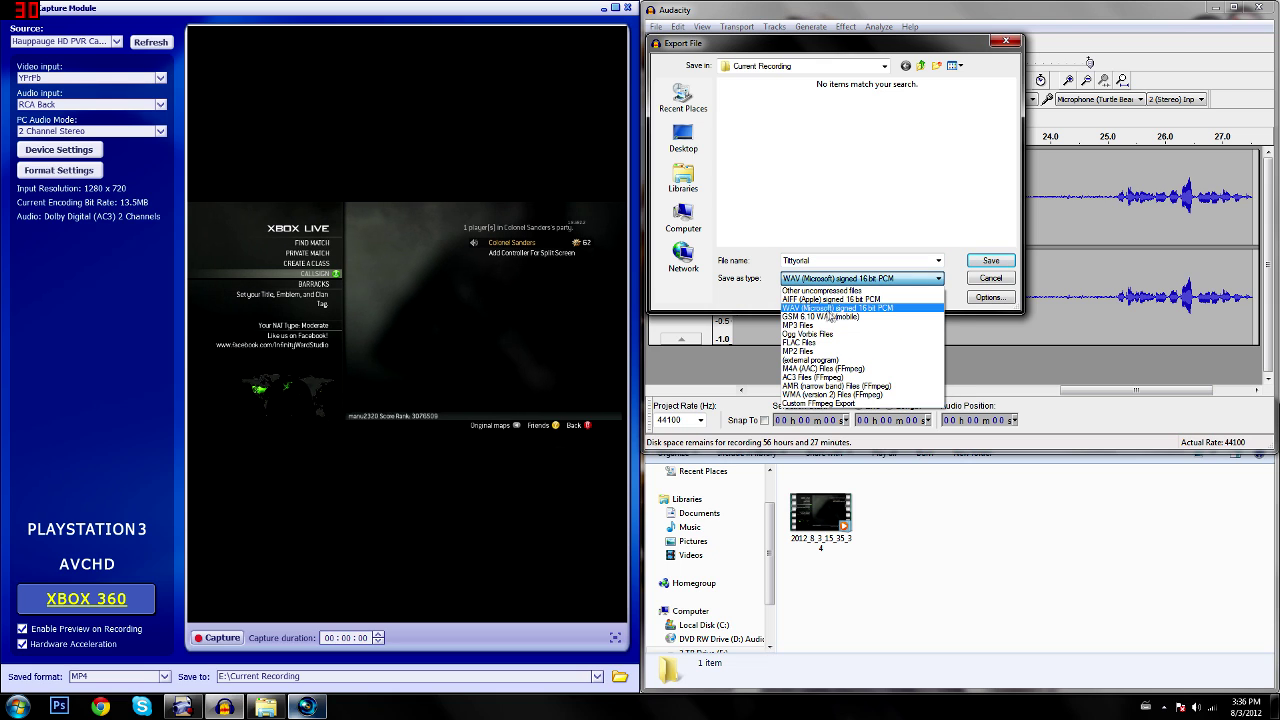
click(827, 309)
click(990, 261)
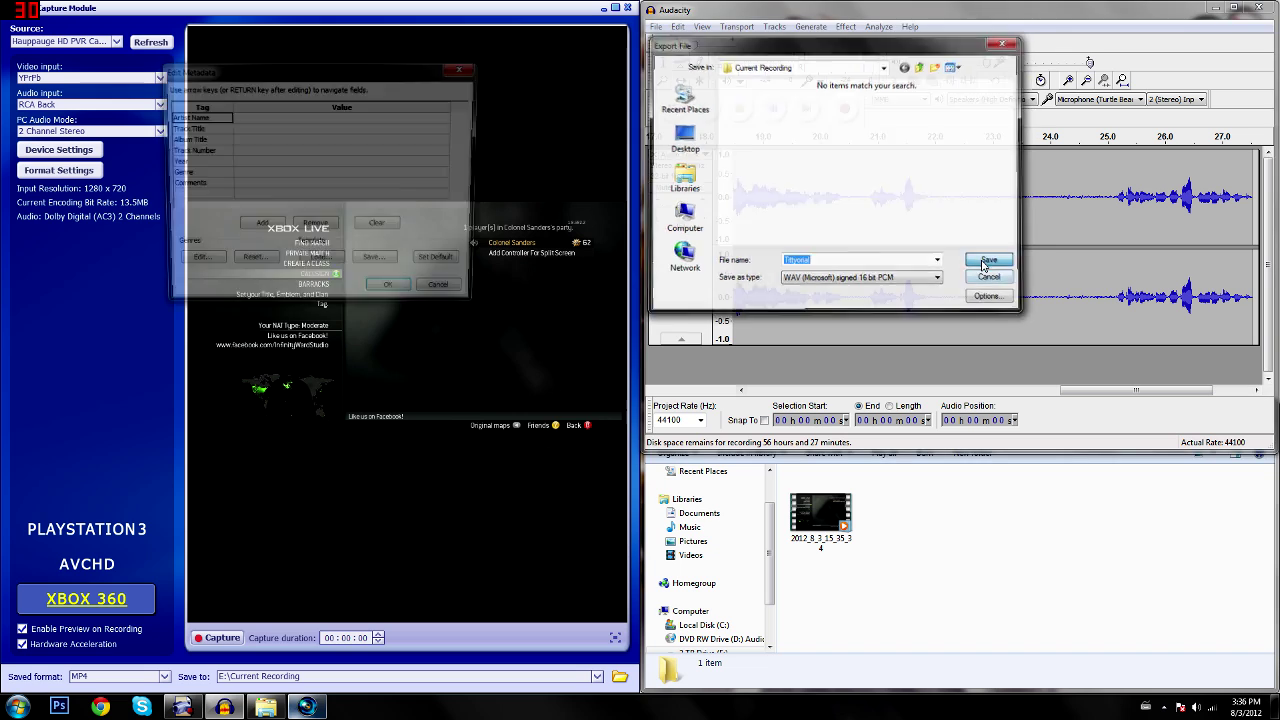
key(Return)
Rename the captured MP4 video in the Current Recording folder to "Tittyorial"
right_click(809, 540)
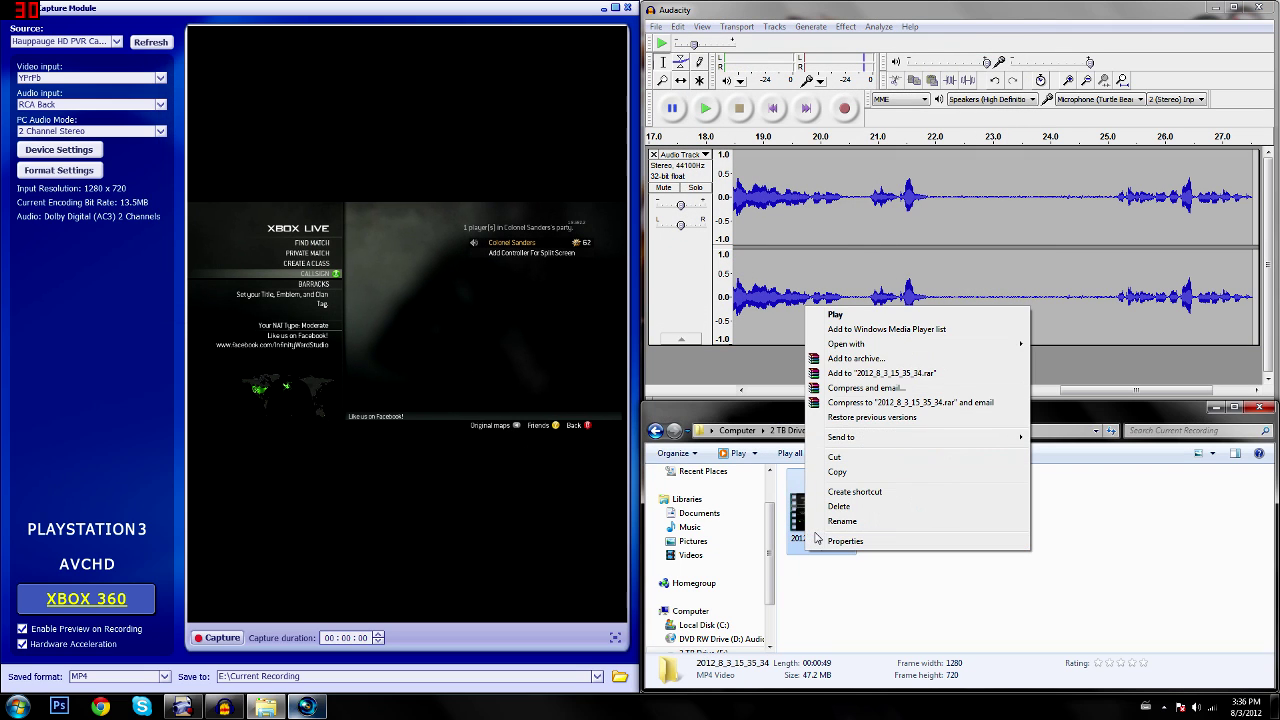
click(830, 521)
text(Tittyorial)
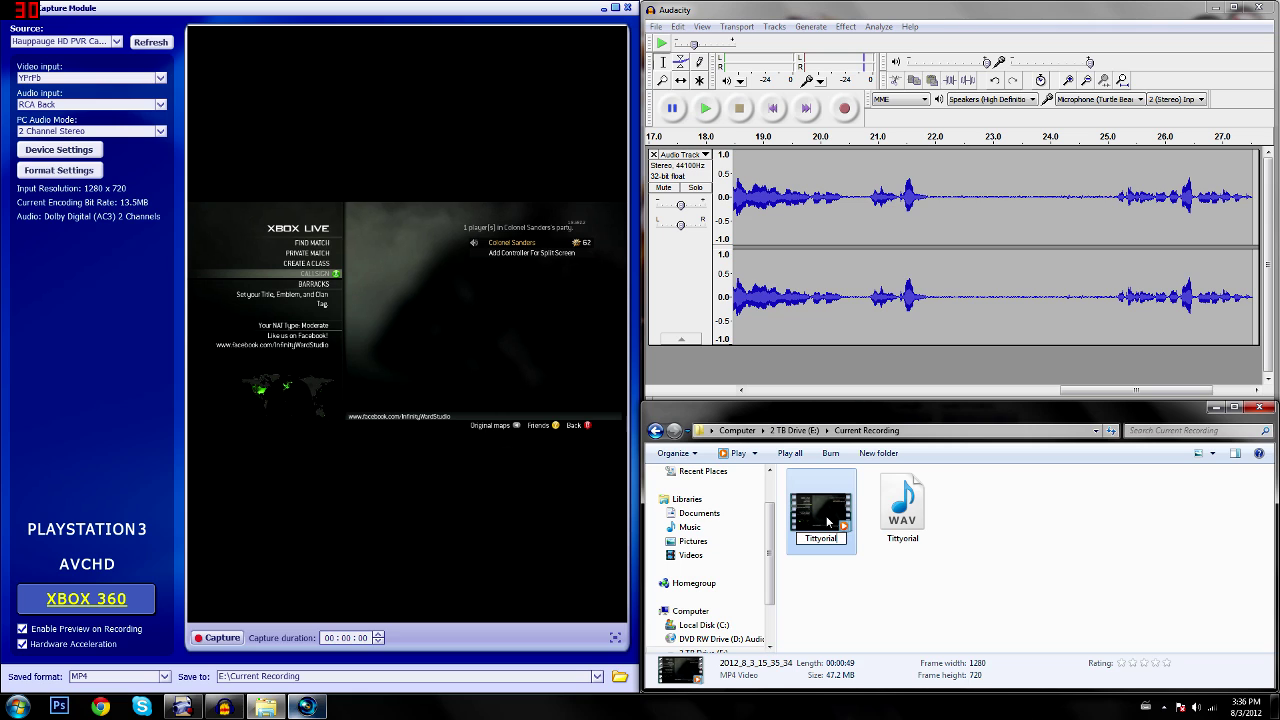
key(Return)
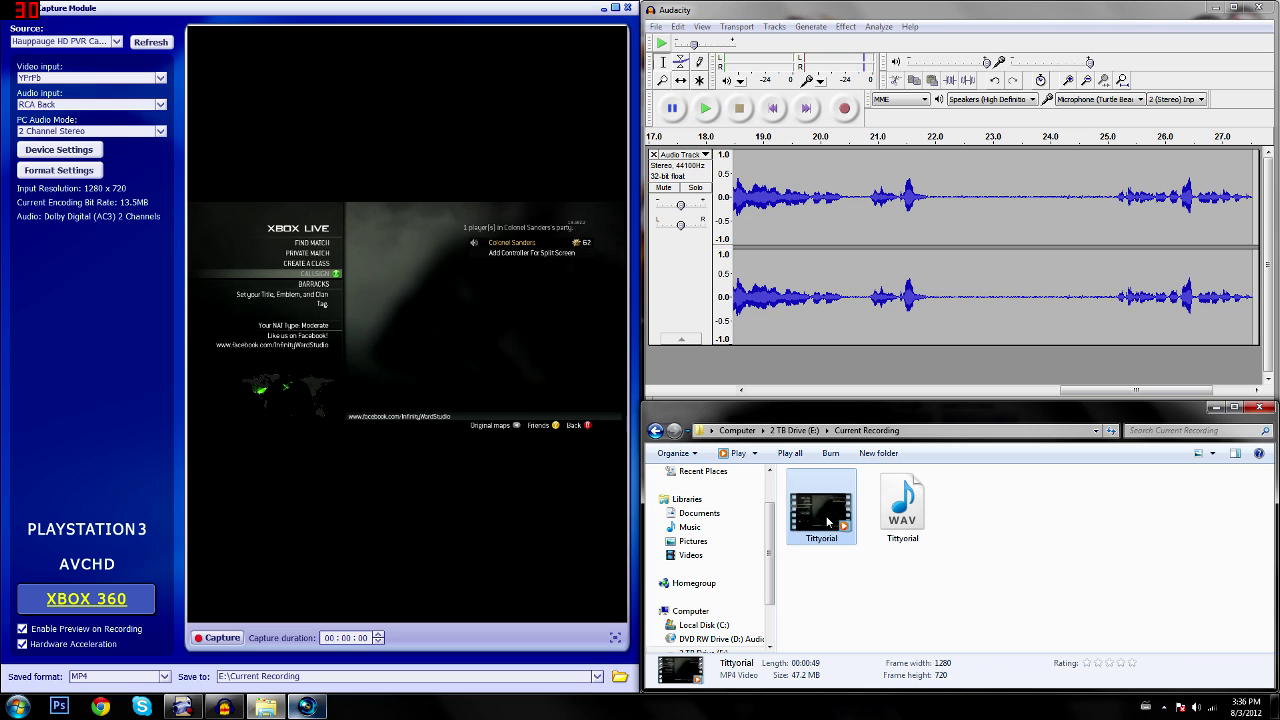
click(903, 614)
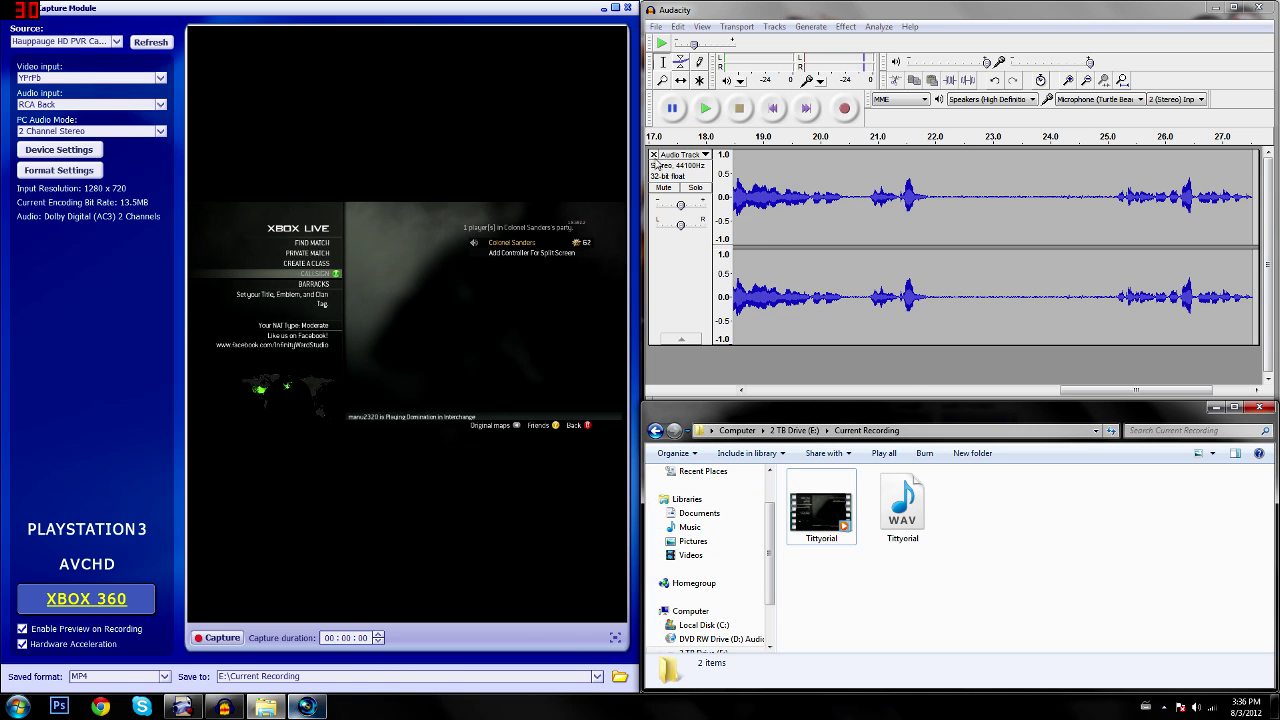
Close the audio track in Audacity, switch to Vegas Pro, and add both Tittyorial files from the Current Recording folder to the timeline start
click(653, 155)
click(307, 707)
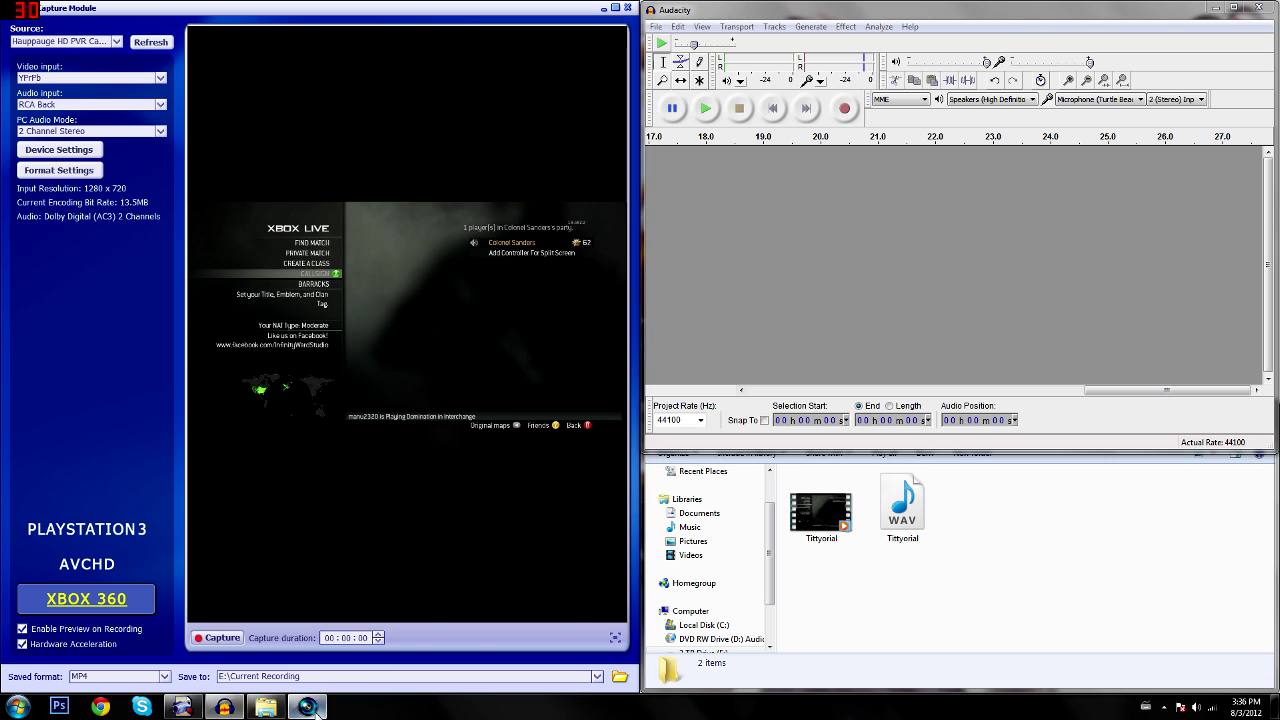
click(265, 707)
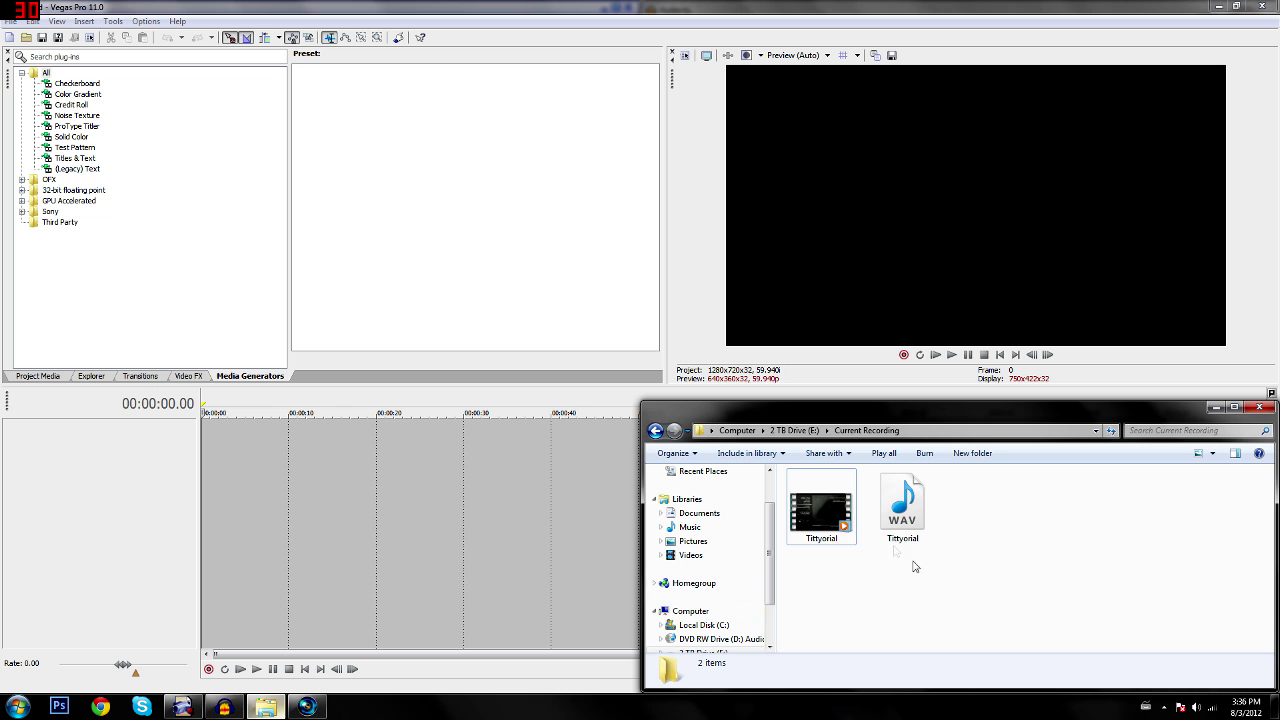
drag(1103, 594, 255, 440)
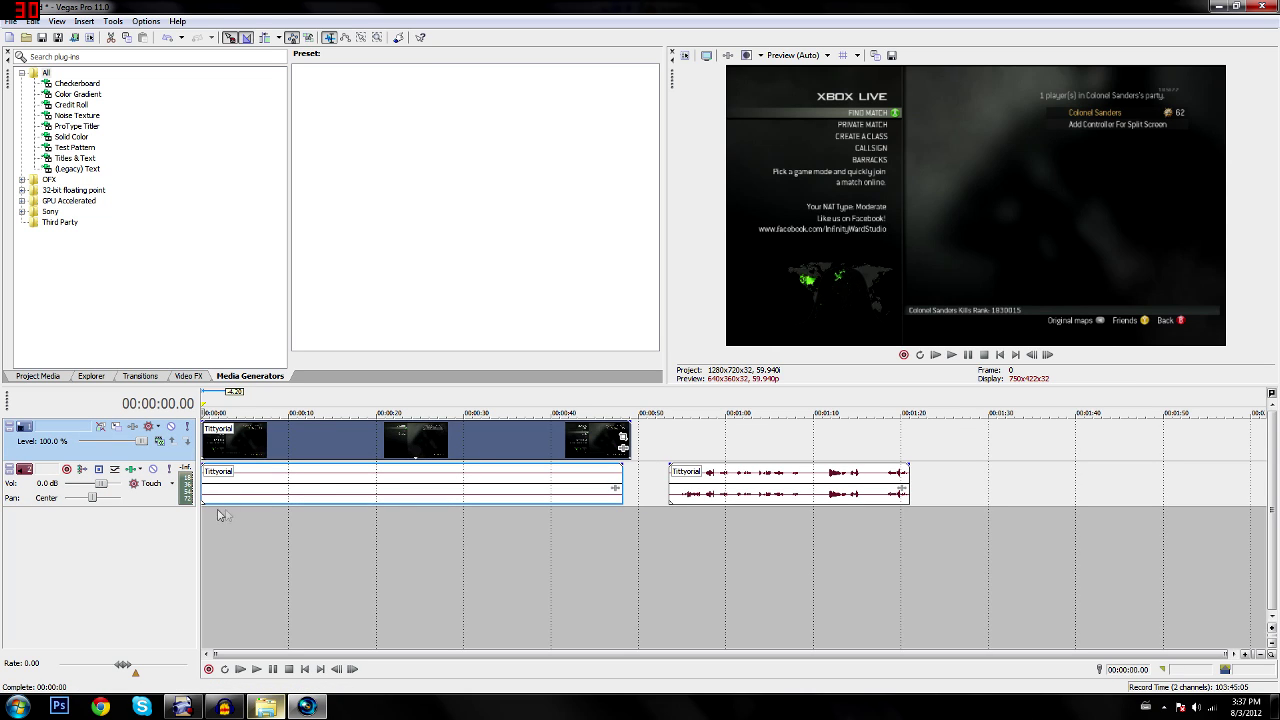
Crop the gameplay video event to about 1,268 by 714 with Event Pan/Crop, and change one of its event switches
click(622, 440)
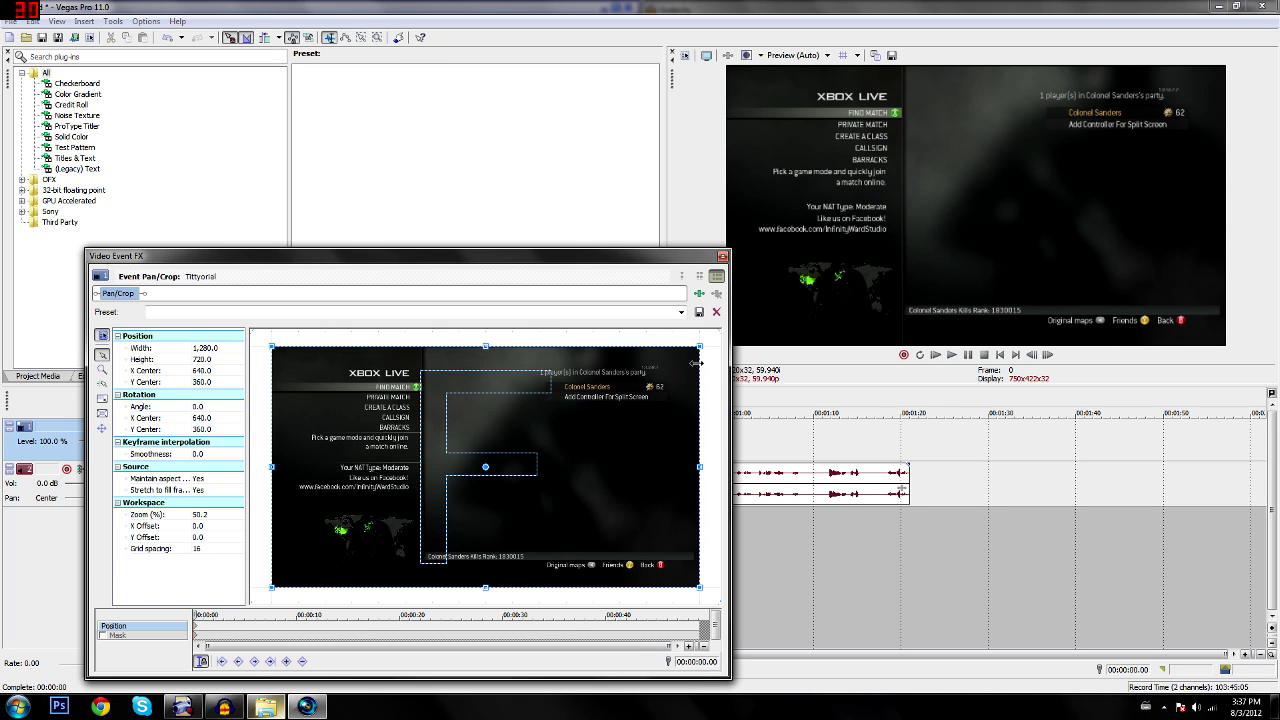
drag(699, 349, 695, 351)
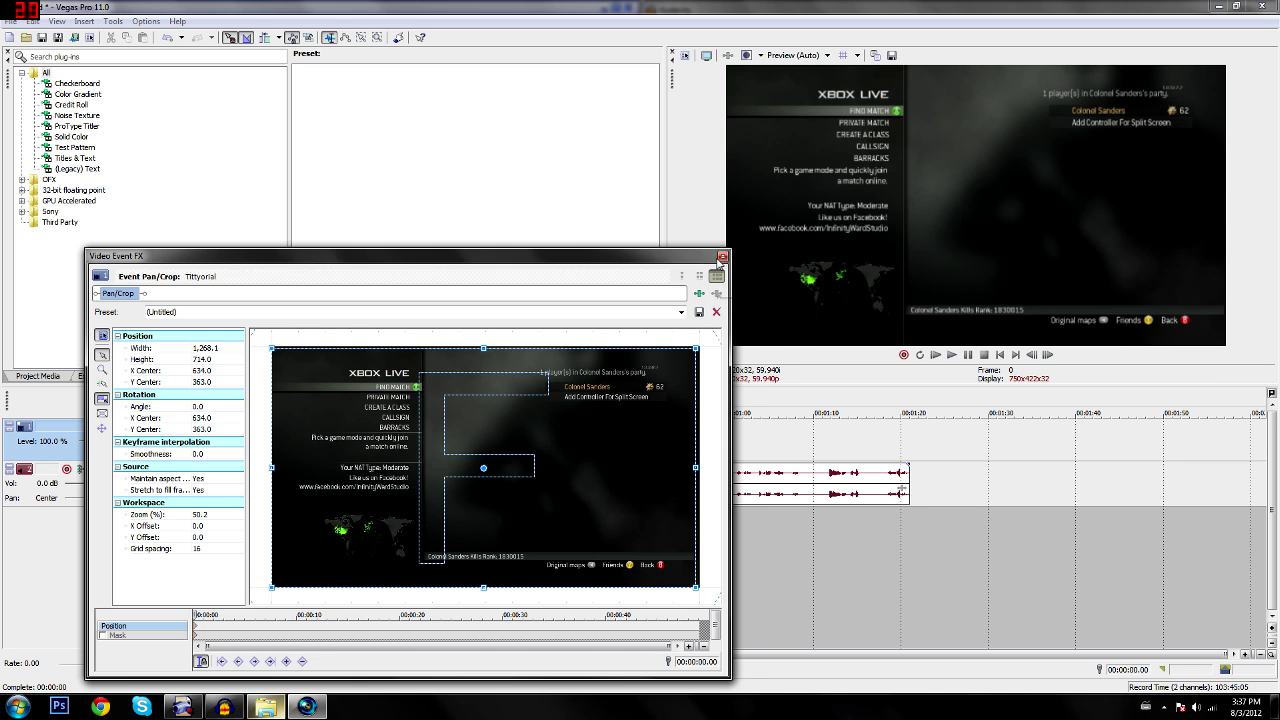
click(722, 257)
right_click(437, 447)
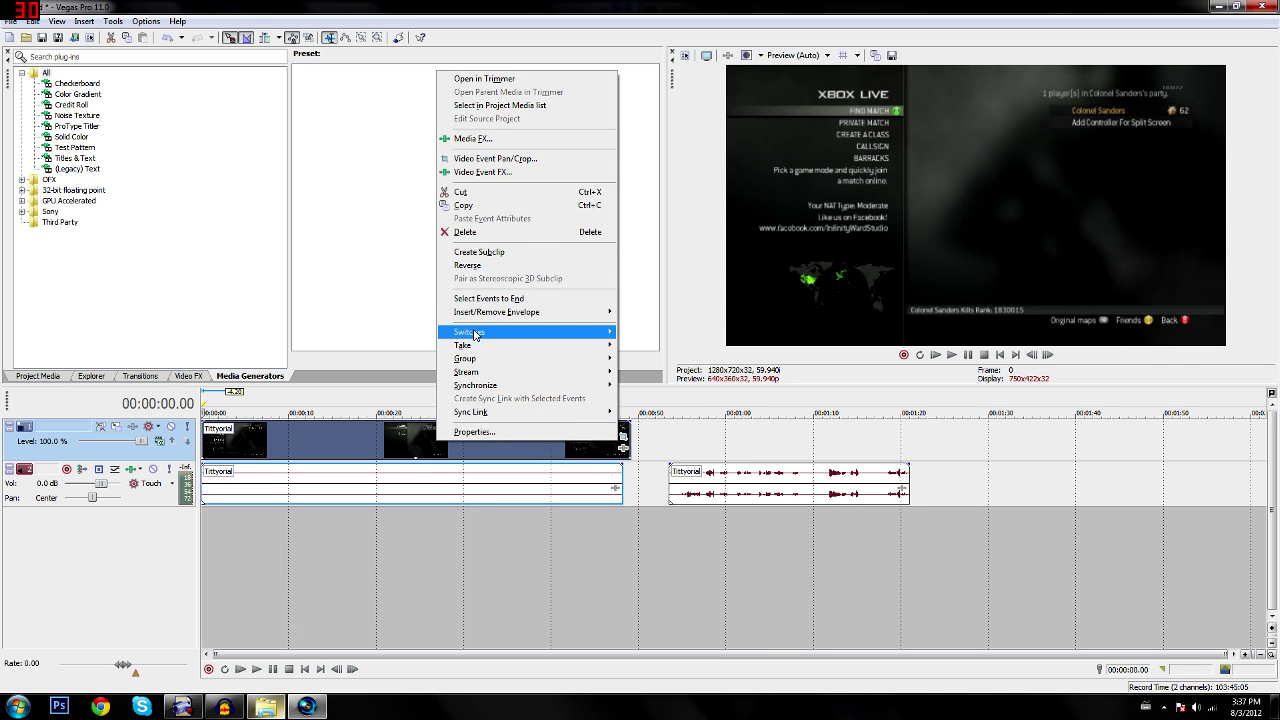
mouse_move(571, 332)
click(664, 438)
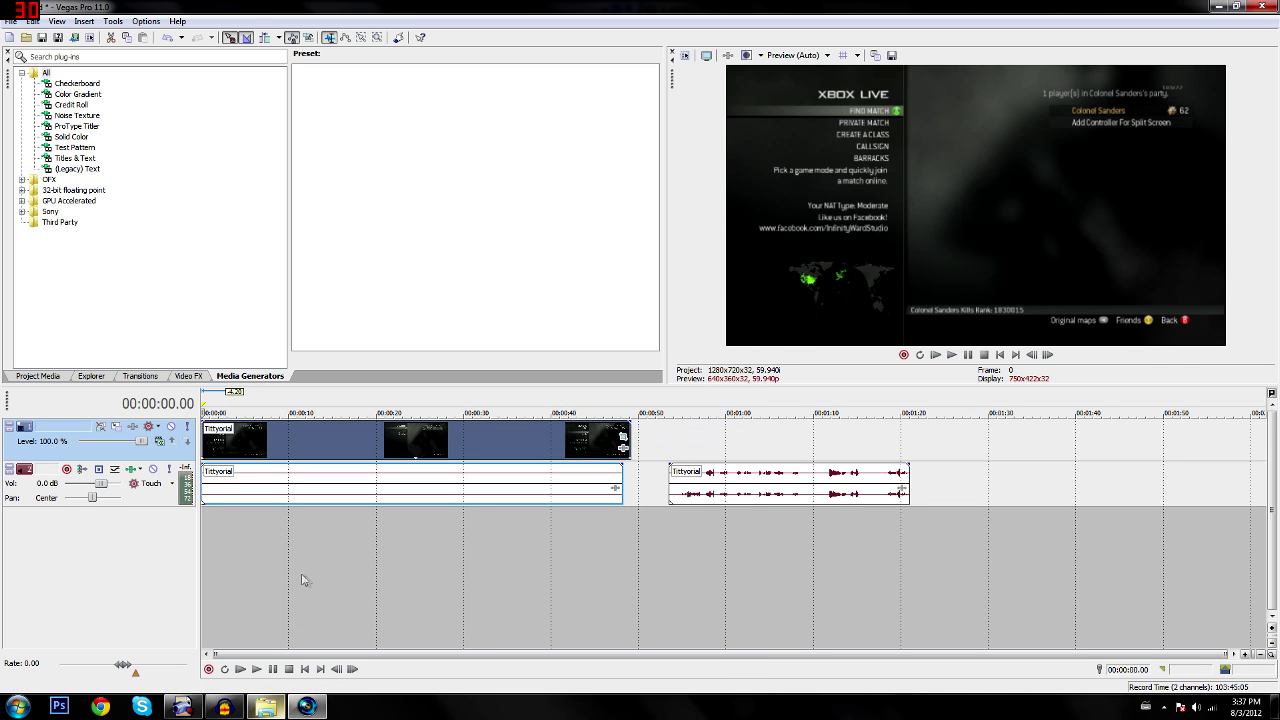
Move the voice clip onto its own audio track below the gameplay audio, starting at 00:00:24.24
drag(207, 542, 406, 555)
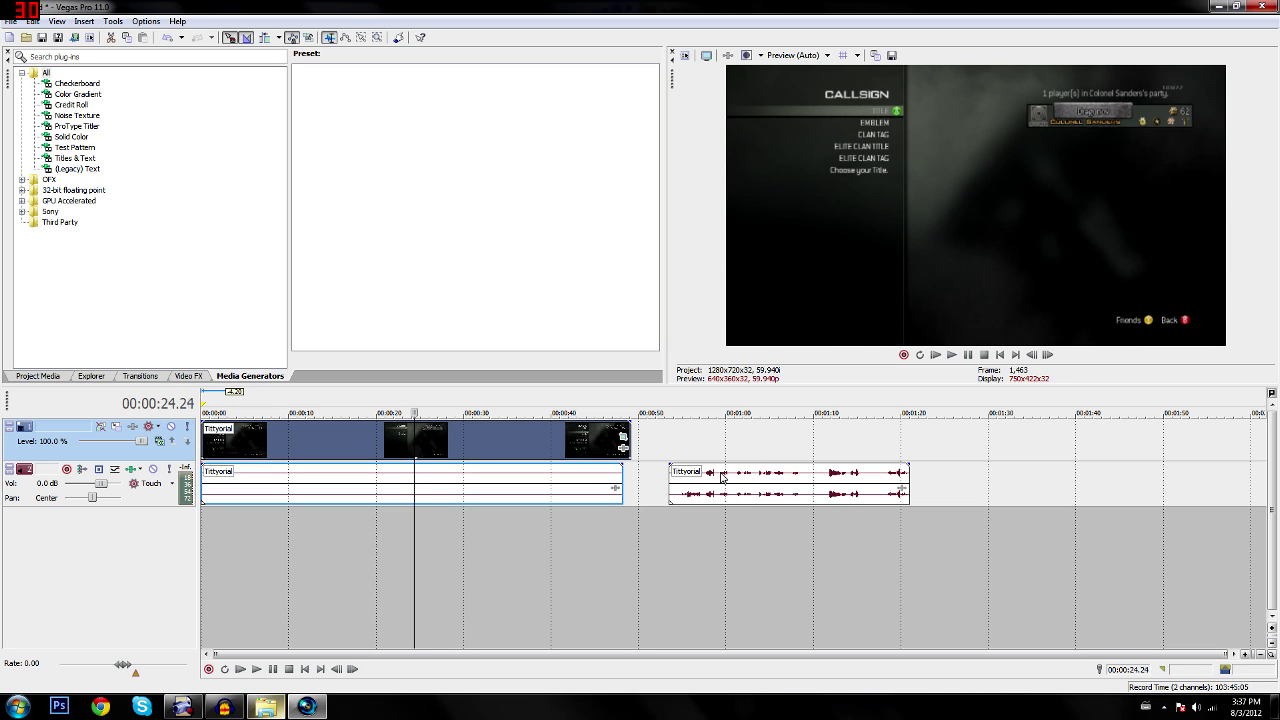
drag(722, 477, 467, 525)
Play the timeline from 00:00:26.04 and again from 00:00:42.13 to check how the voice matches the gameplay
click(428, 580)
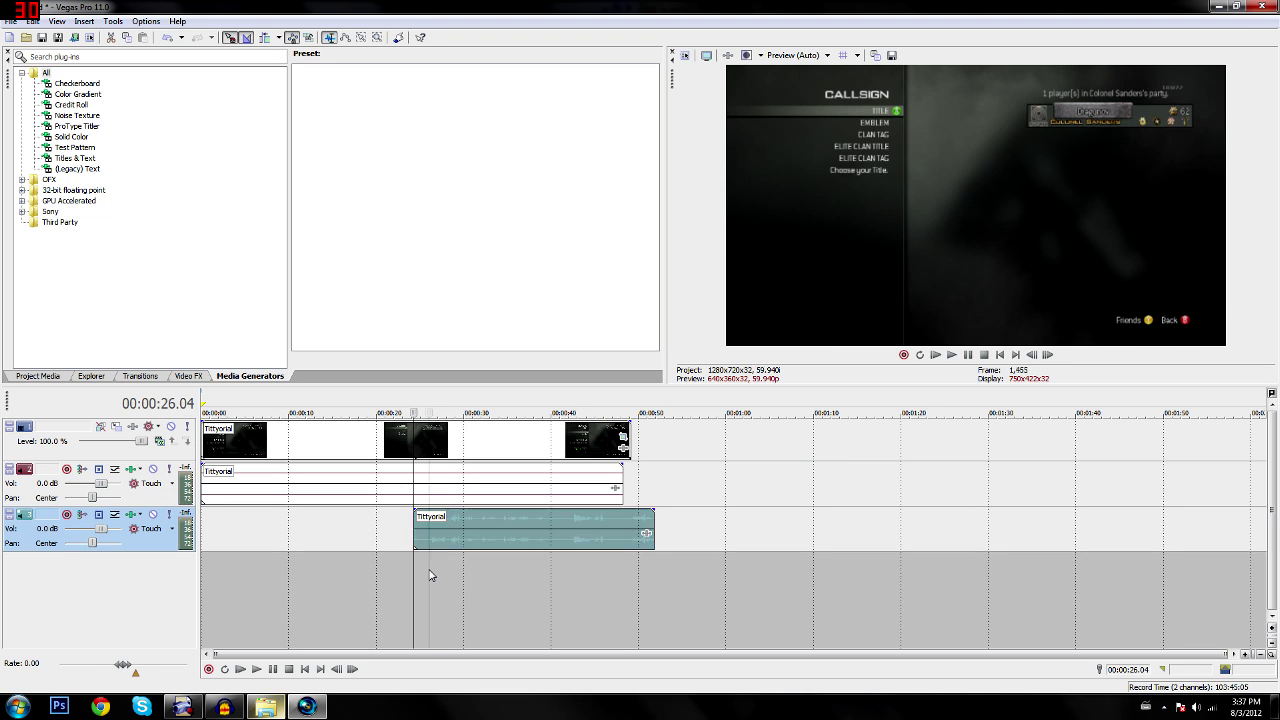
key(space)
scroll(444, 572, up, 5)
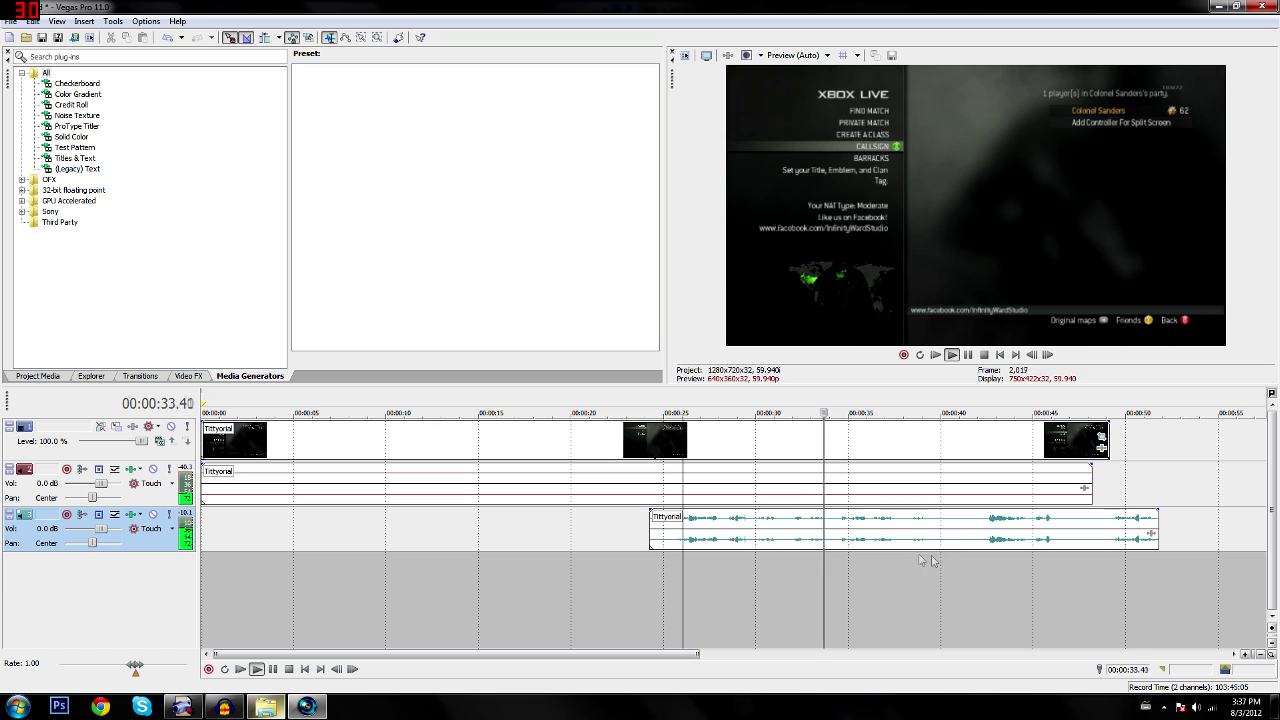
click(982, 563)
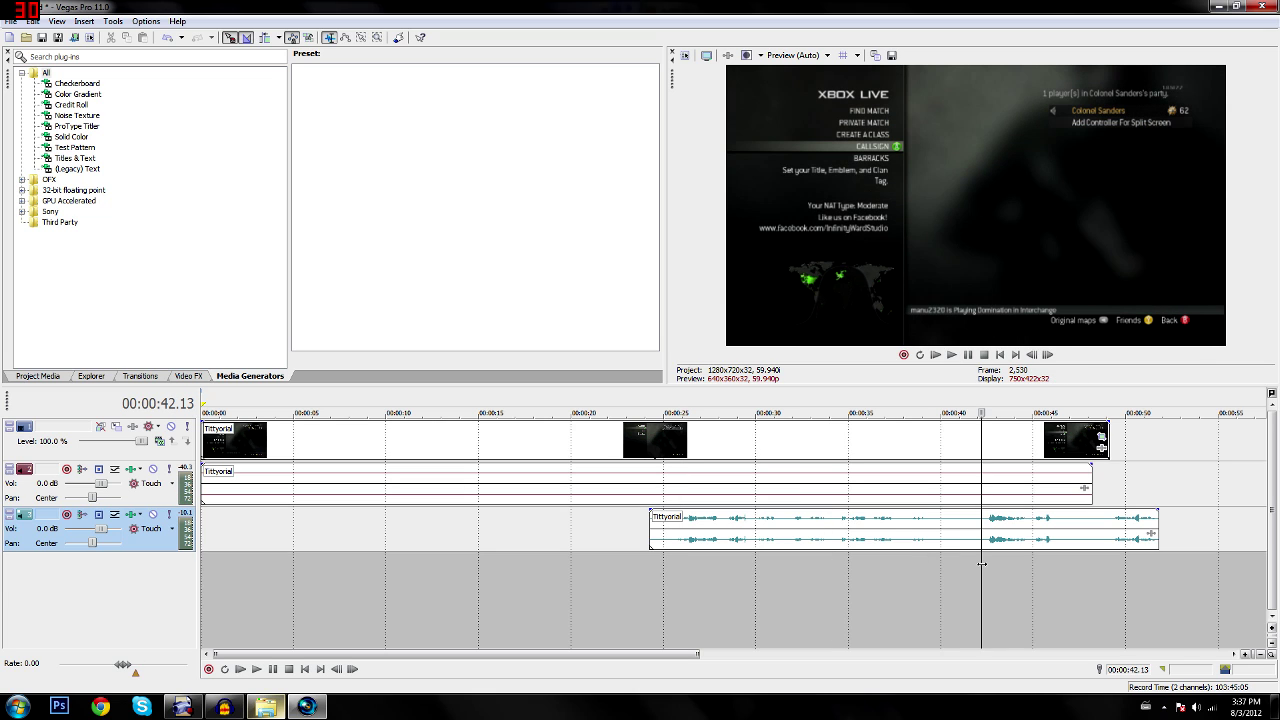
key(space)
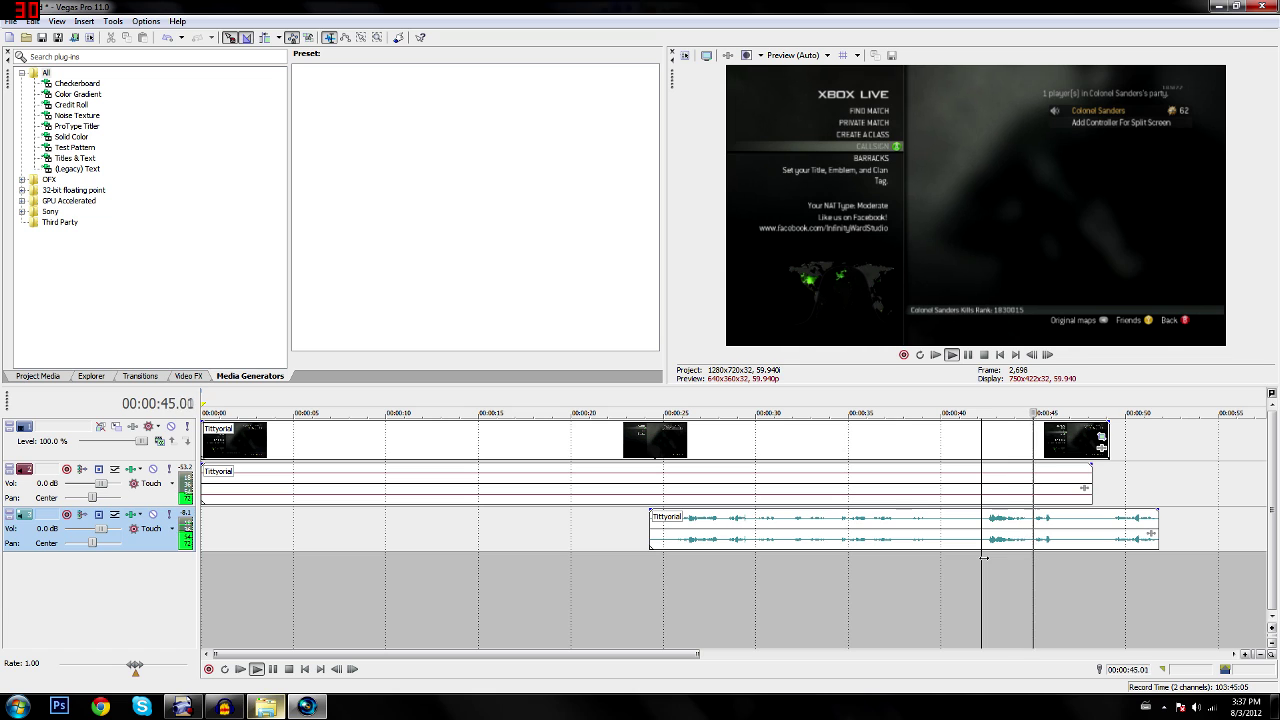
Find the frame at 00:00:42.54 where the speaker indicator lights up and shift the voice clip so its speech burst starts there
click(992, 565)
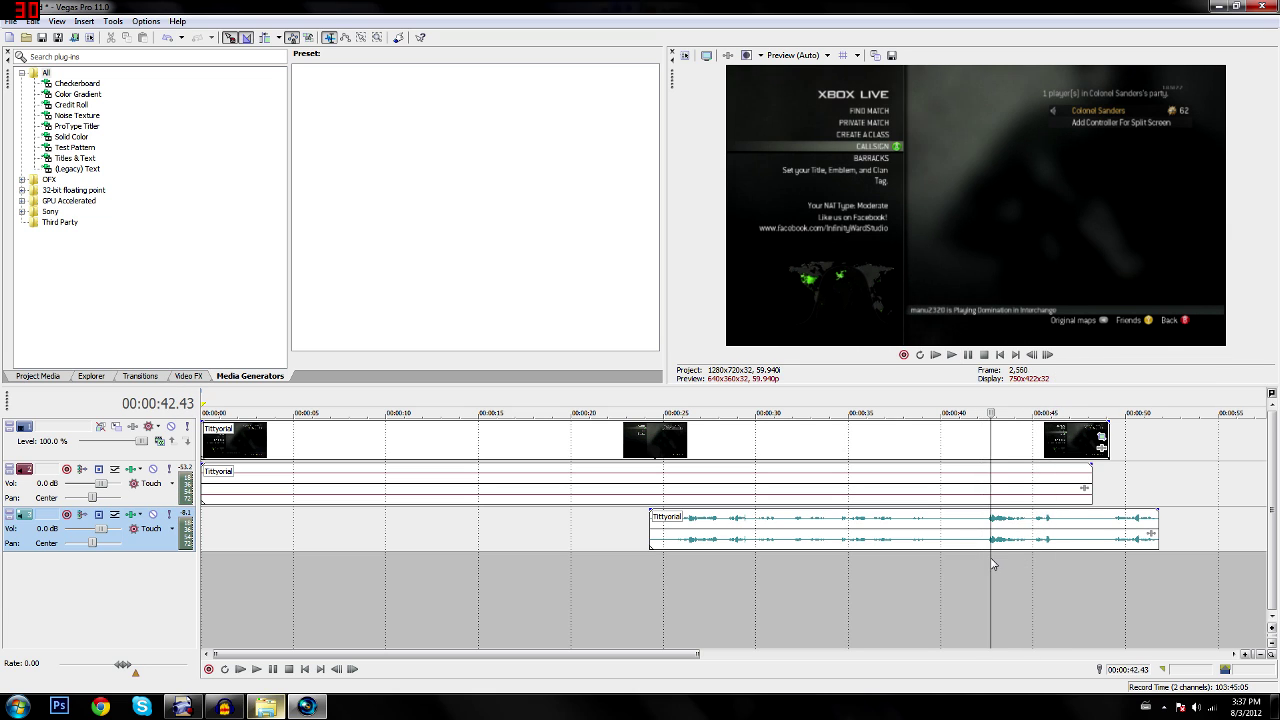
scroll(1042, 572, up, 3)
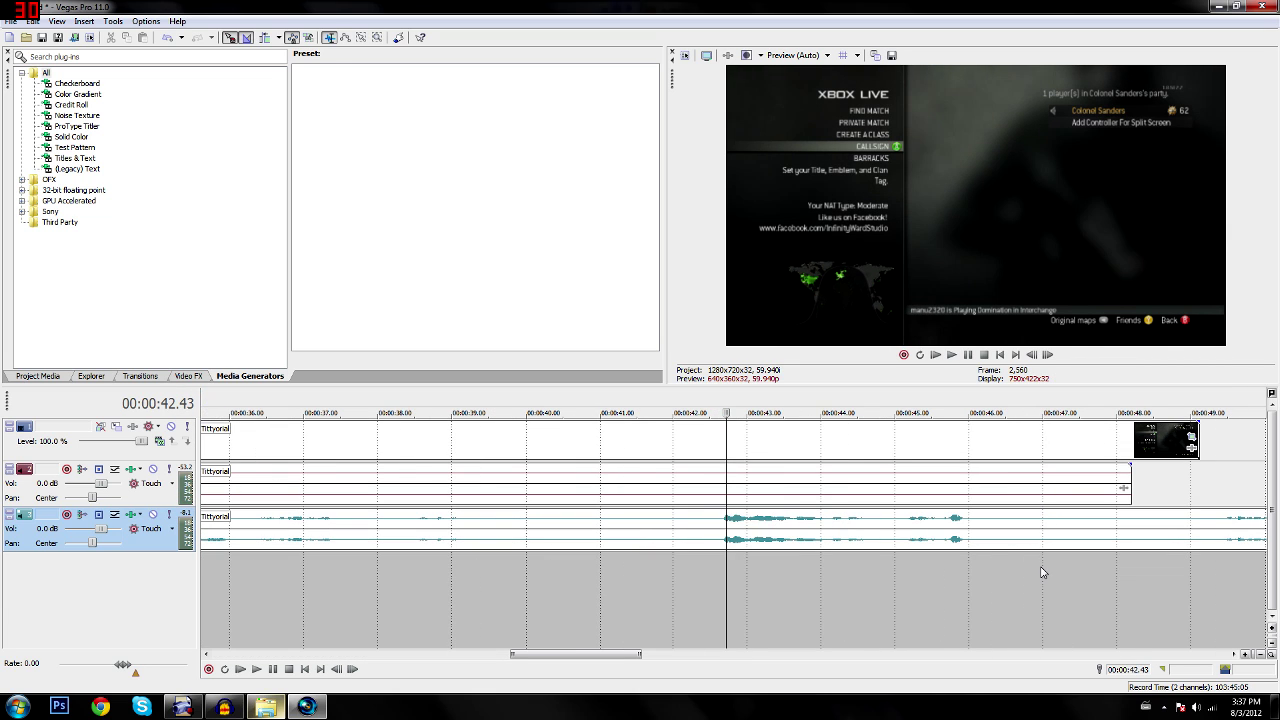
key(Right)
key(Right)
key(Right)
key(Right)
key(Right)
key(Right)
key(Right)
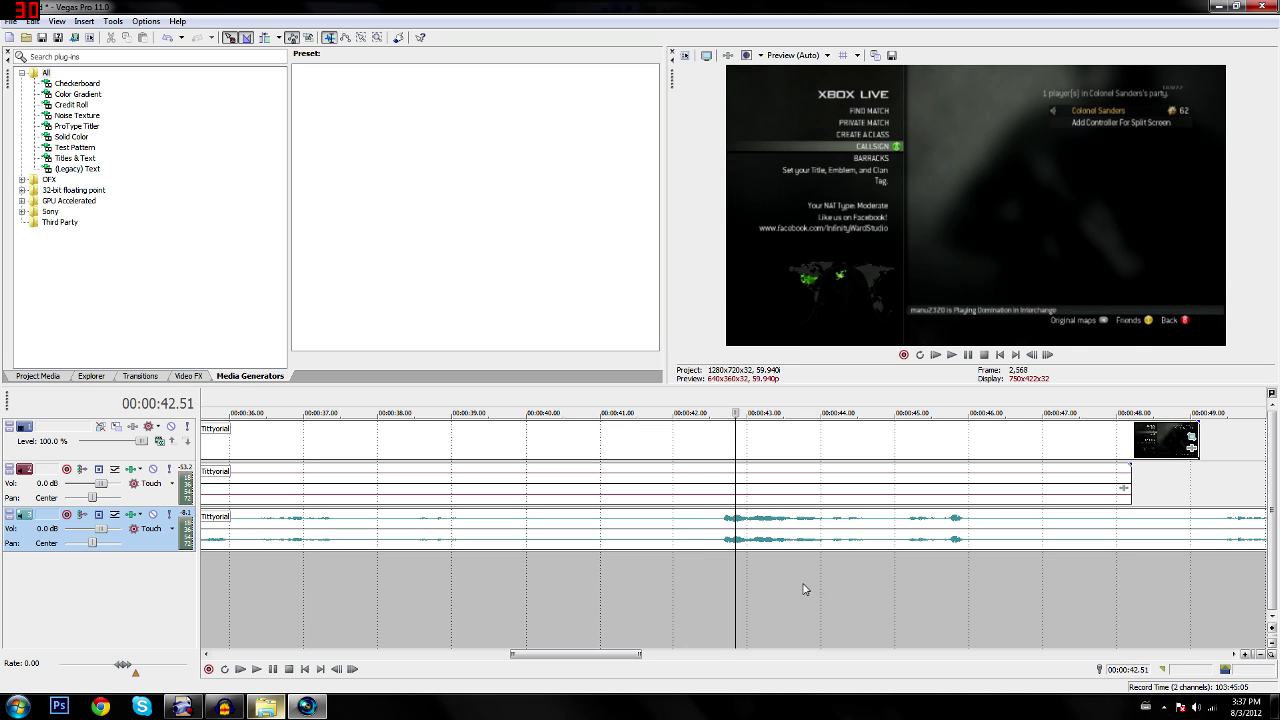
key(Right)
key(Right)
key(Left)
key(Left)
scroll(705, 588, up, 6)
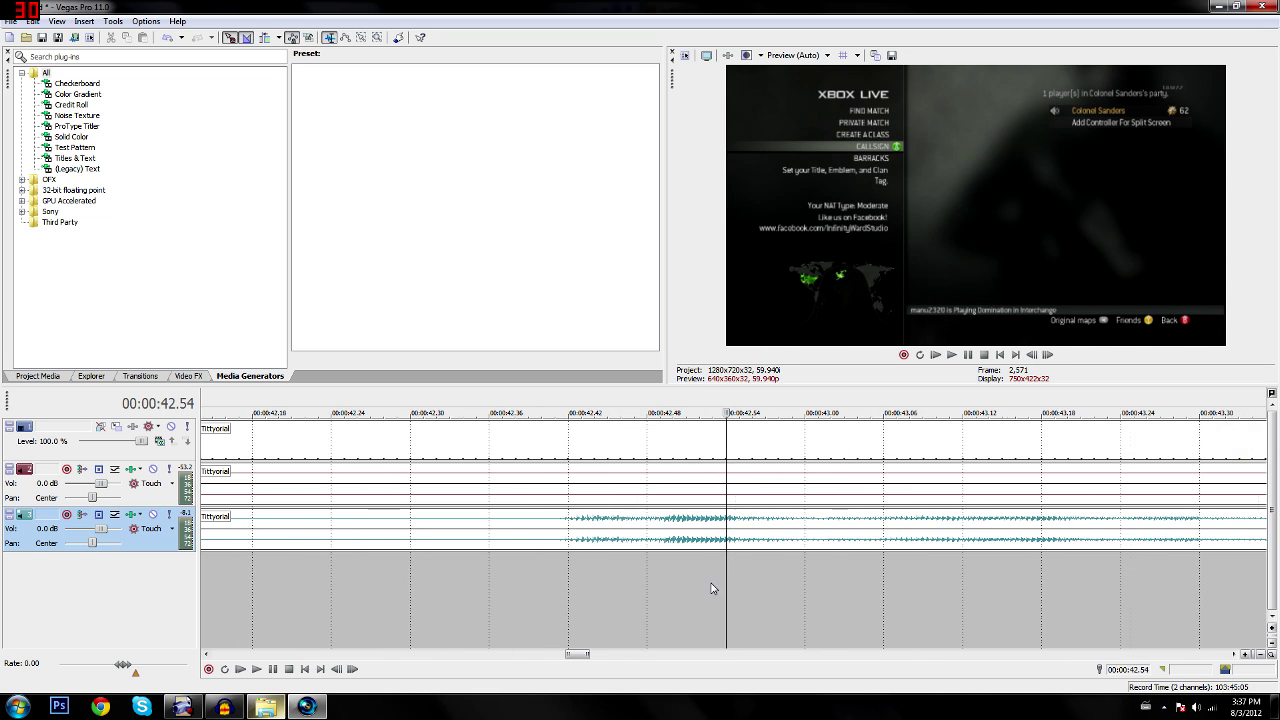
drag(583, 517, 741, 540)
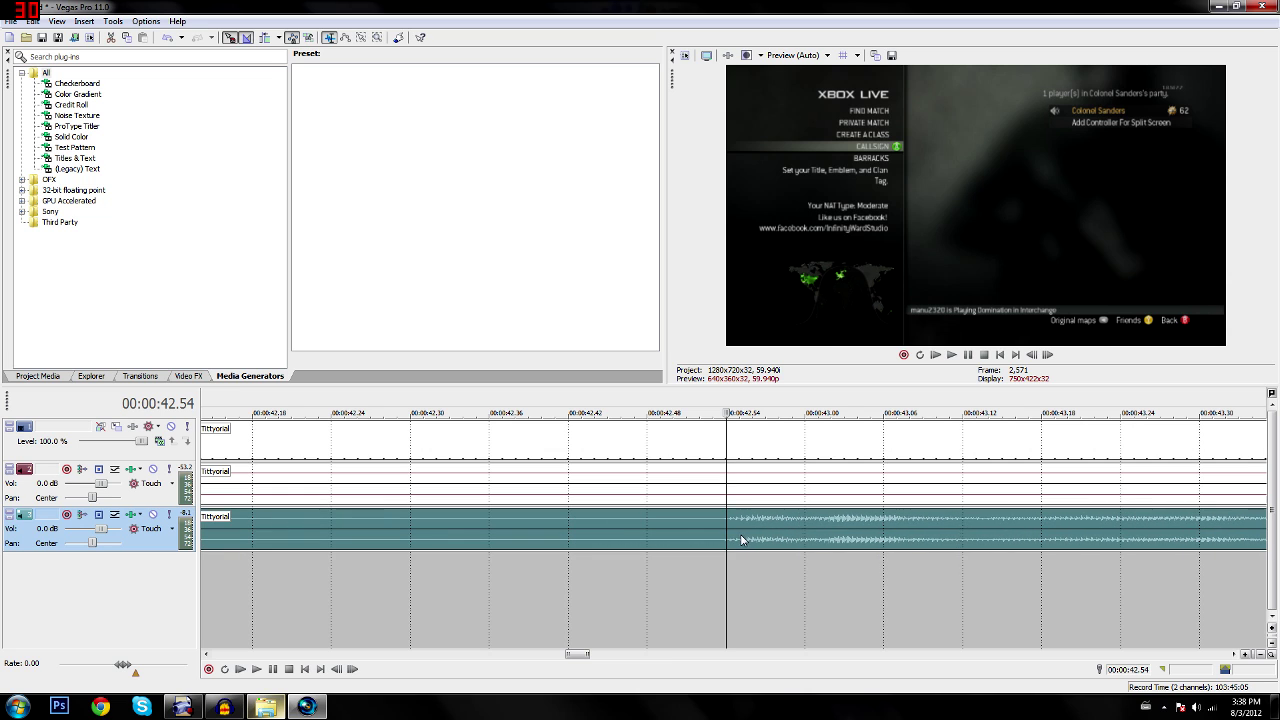
Play back the realigned section from 00:00:42.33 to check the voice sync, then stop playback
click(689, 589)
scroll(689, 589, down, 6)
key(space)
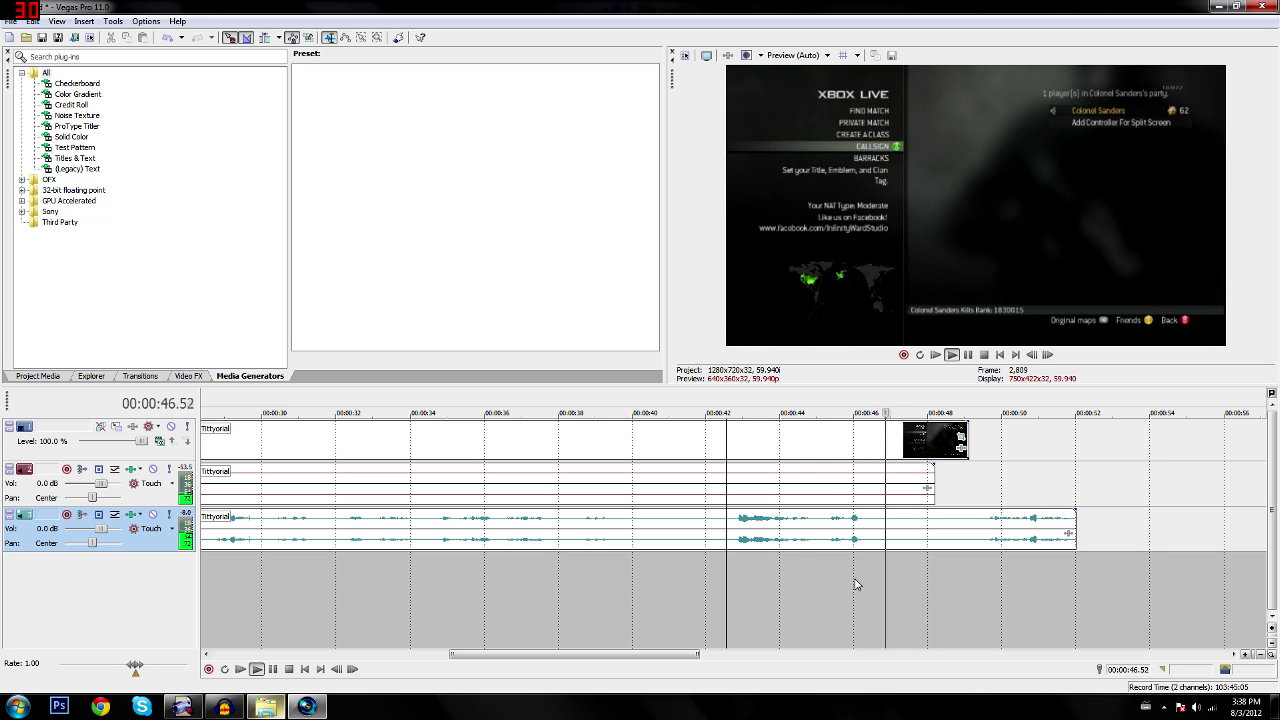
key(space)
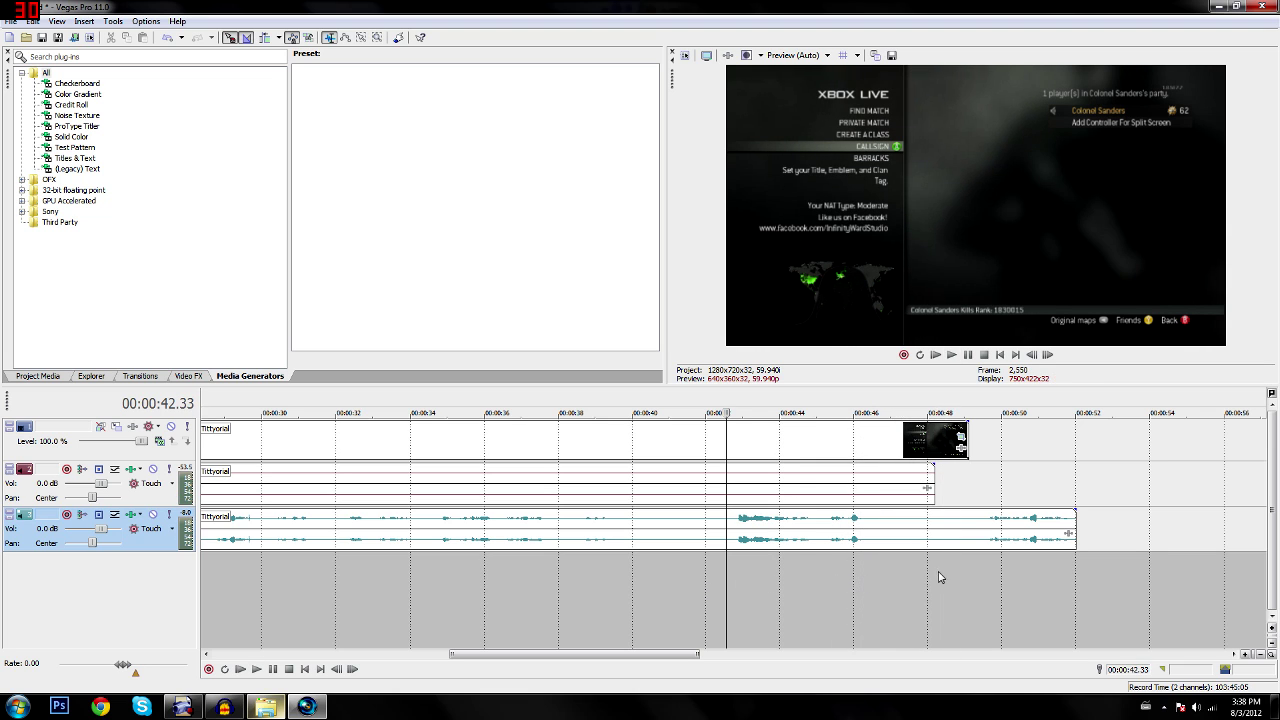
Select the timeline range from 00:00:42.34 to 00:00:48.12 and open the Render As settings
drag(929, 586, 728, 609)
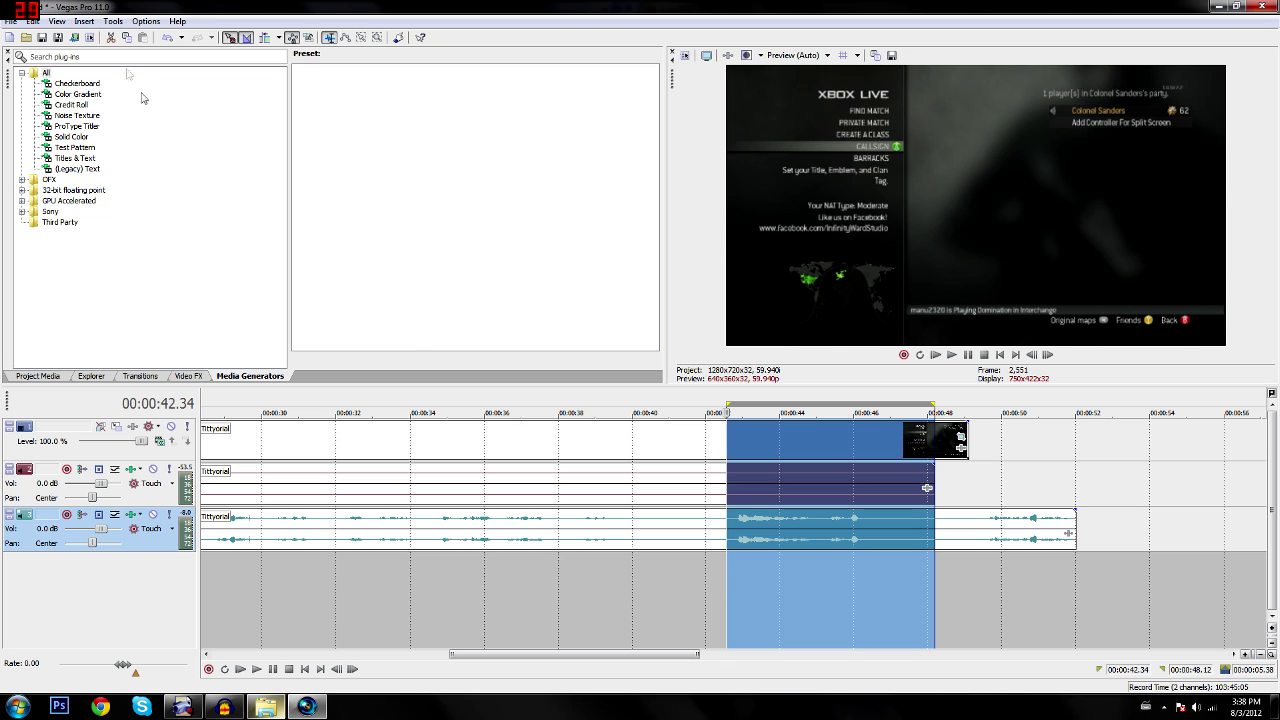
click(70, 37)
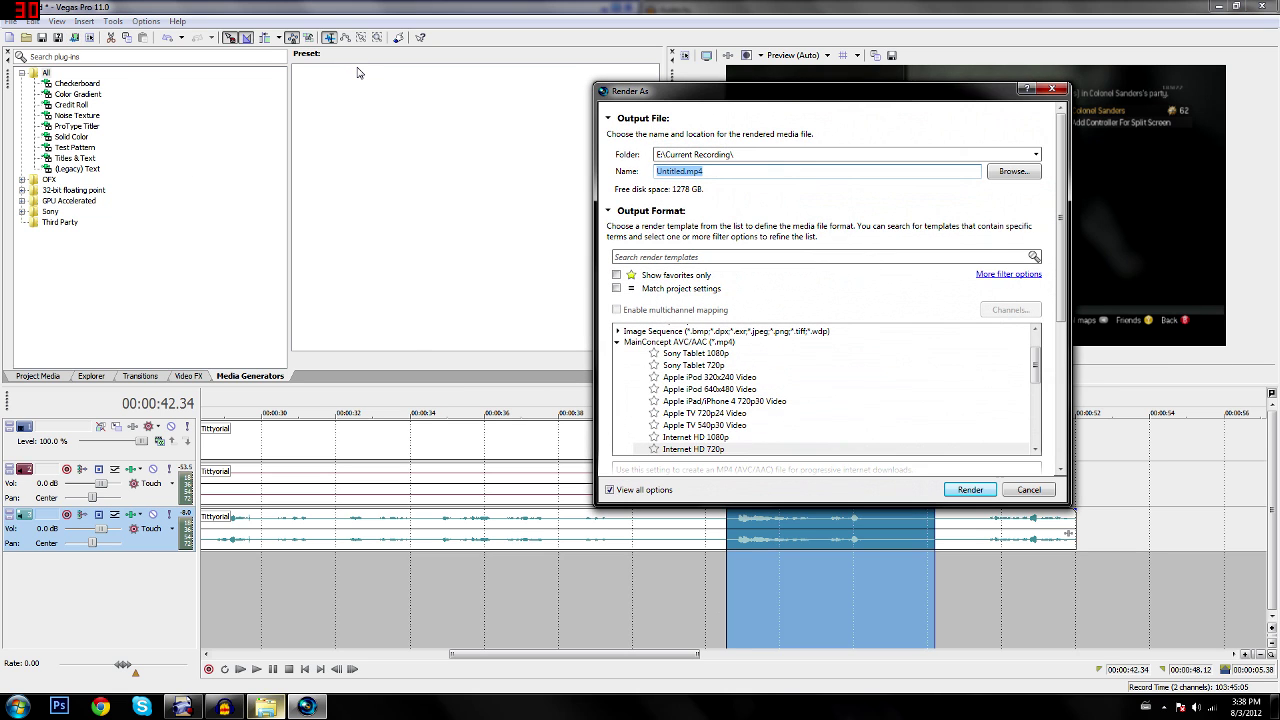